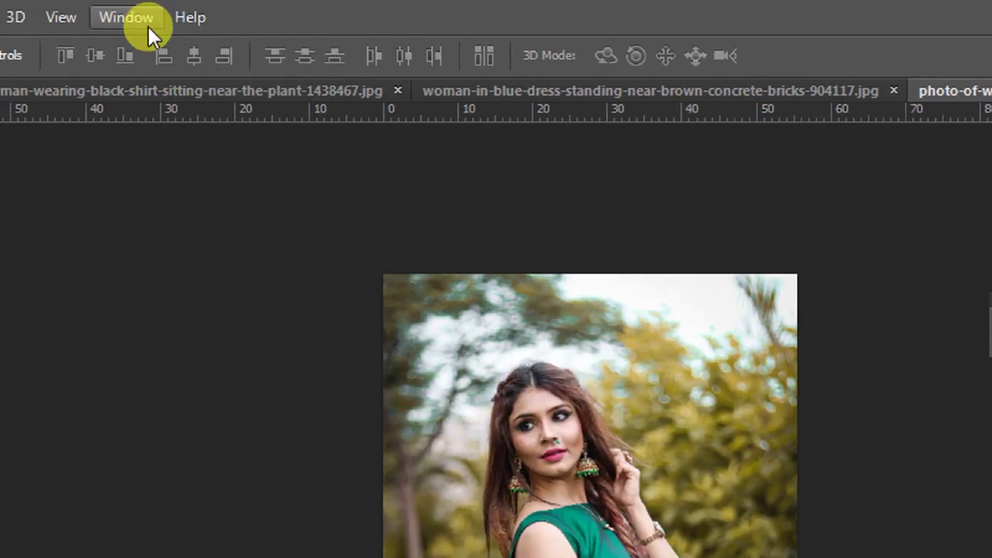
Step: Create a new action named 'Red Theme' in the Red Theme set and start recording
{"action": "left_click", "coordinate": [149, 23]}
{"action": "left_click", "coordinate": [175, 159]}
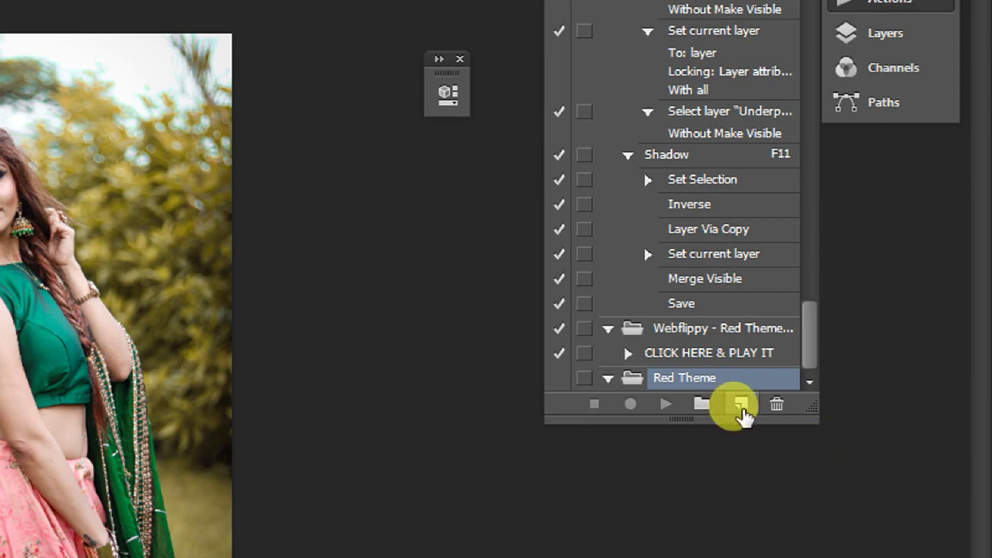
{"action": "left_click", "coordinate": [742, 407]}
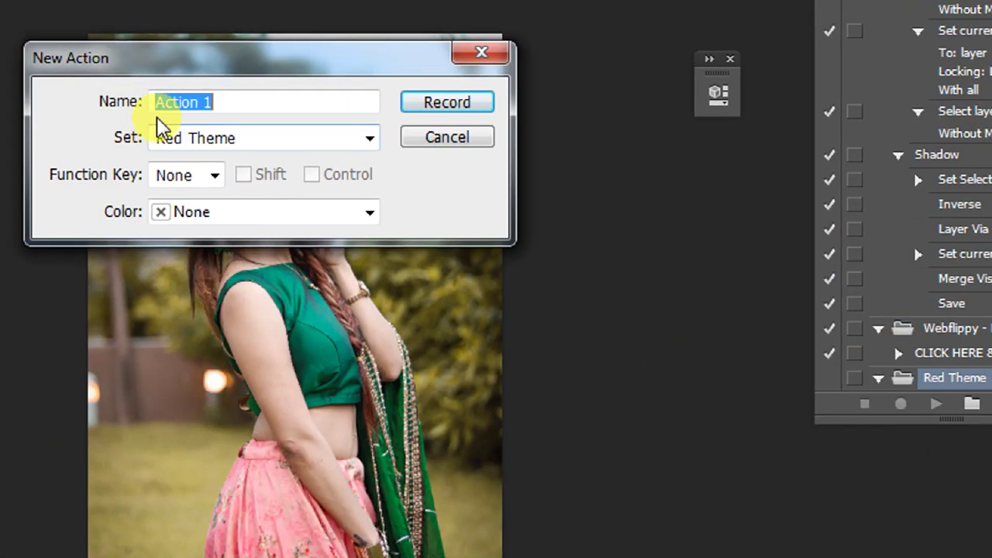
{"action": "type", "text": "Red Theme"}
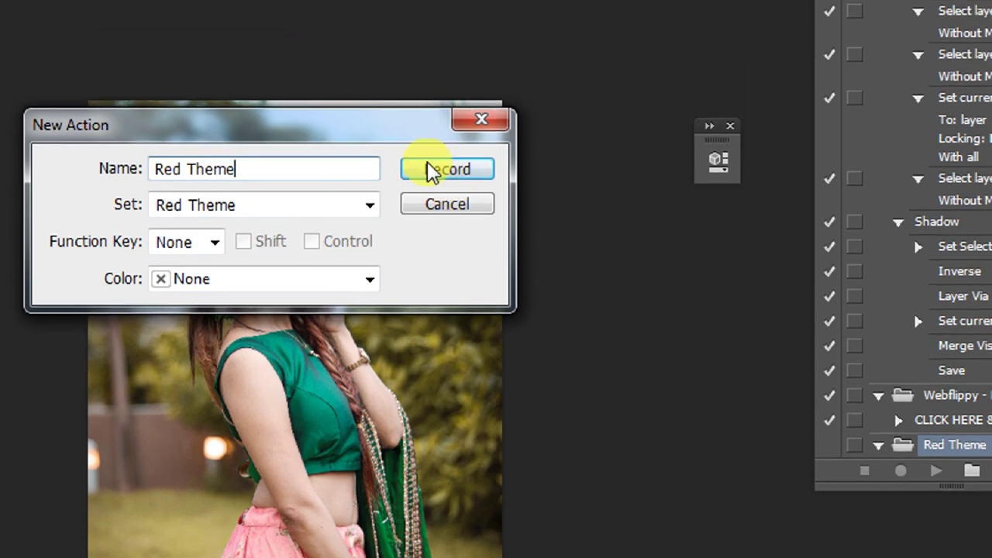
{"action": "left_click", "coordinate": [442, 101]}
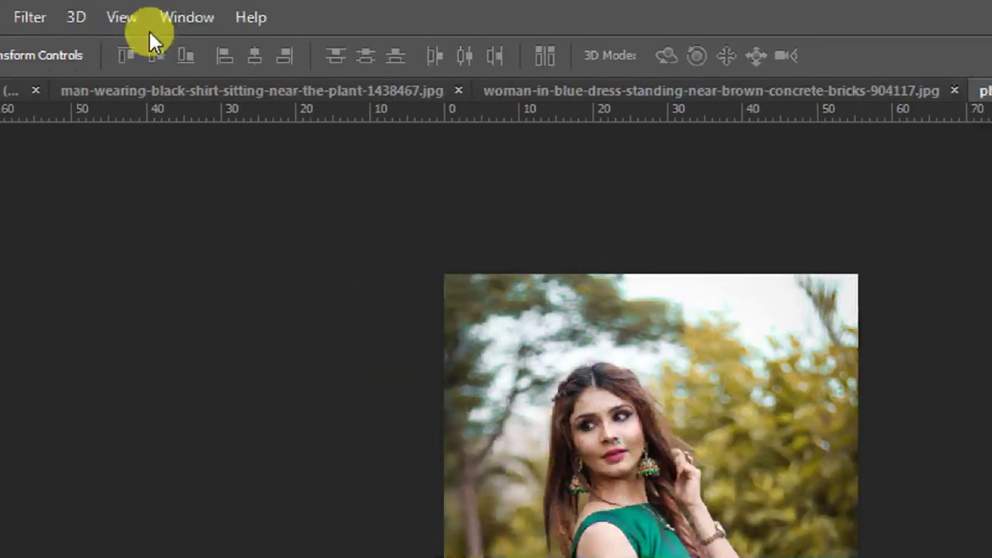
Step: Add a Channel Mixer adjustment layer from the Layers panel
{"action": "left_click", "coordinate": [189, 17]}
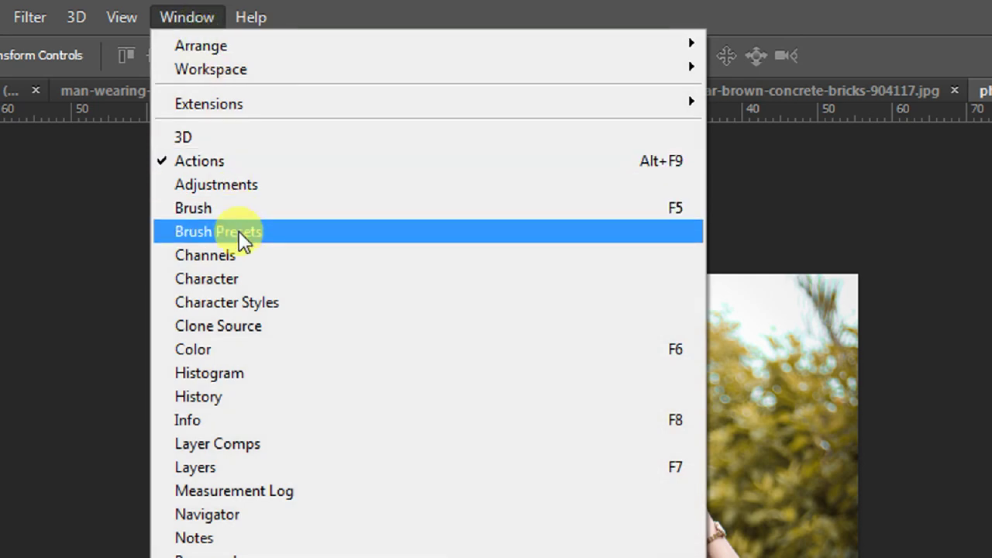
{"action": "left_click", "coordinate": [256, 465]}
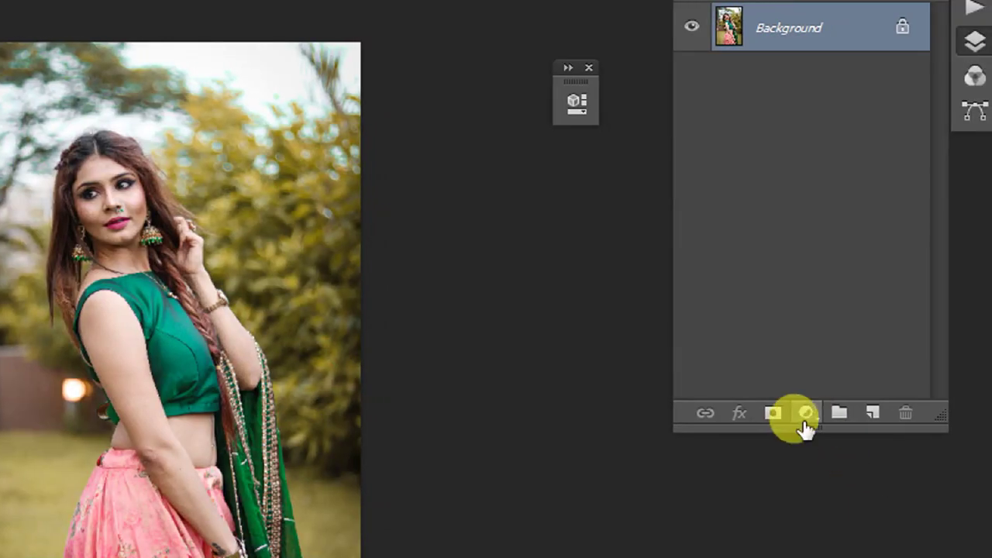
{"action": "left_click", "coordinate": [817, 414]}
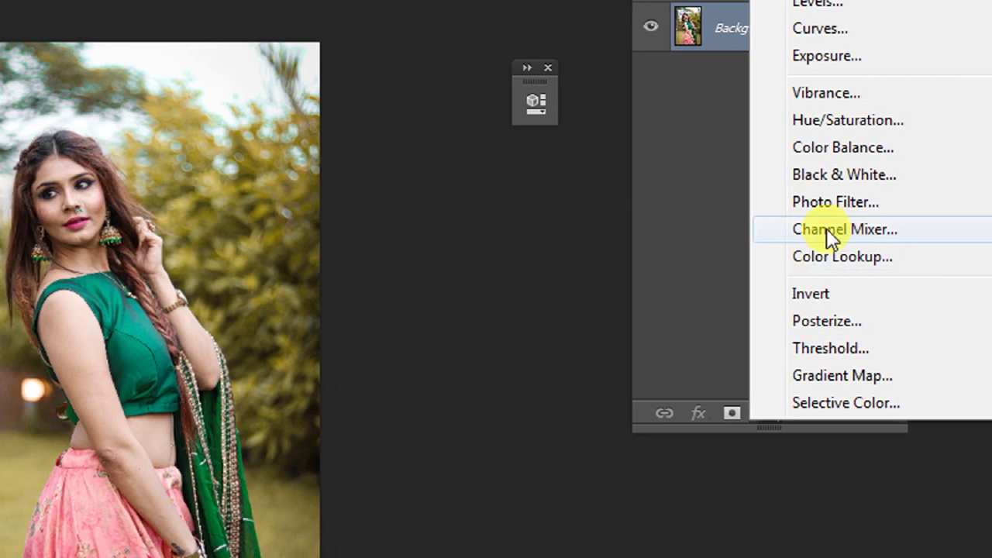
{"action": "left_click", "coordinate": [826, 228]}
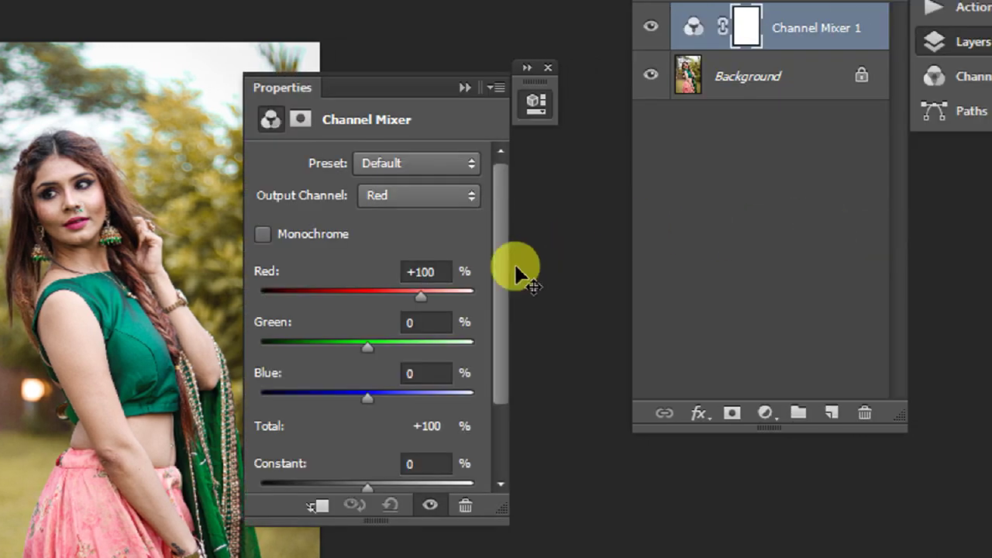
Step: Set the Channel Mixer to Red -50, Green 200, Blue -50 in Lighten blend mode
{"action": "left_click_drag", "start_coordinate": [423, 292], "coordinate": [368, 297]}
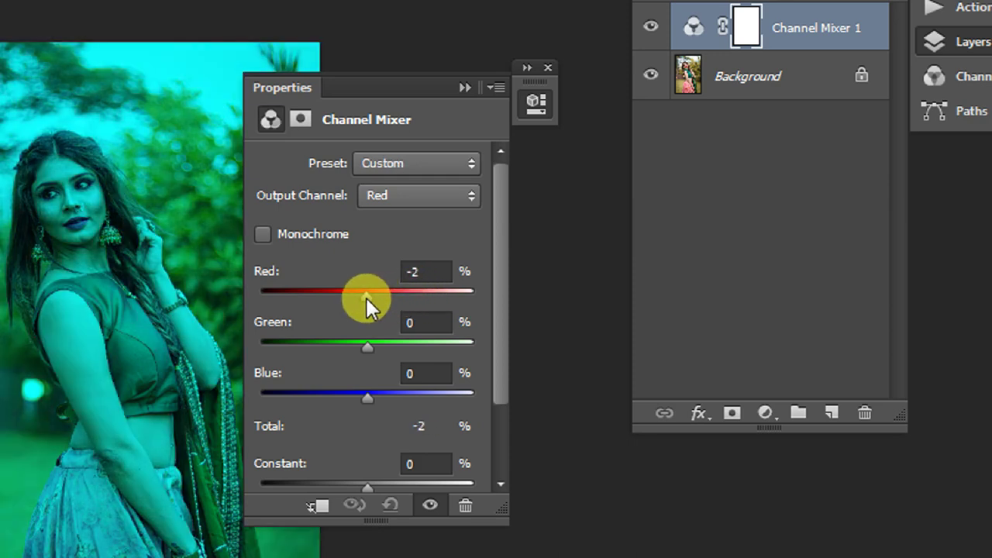
{"action": "left_click_drag", "start_coordinate": [357, 297], "coordinate": [340, 298]}
{"action": "left_click", "coordinate": [416, 271]}
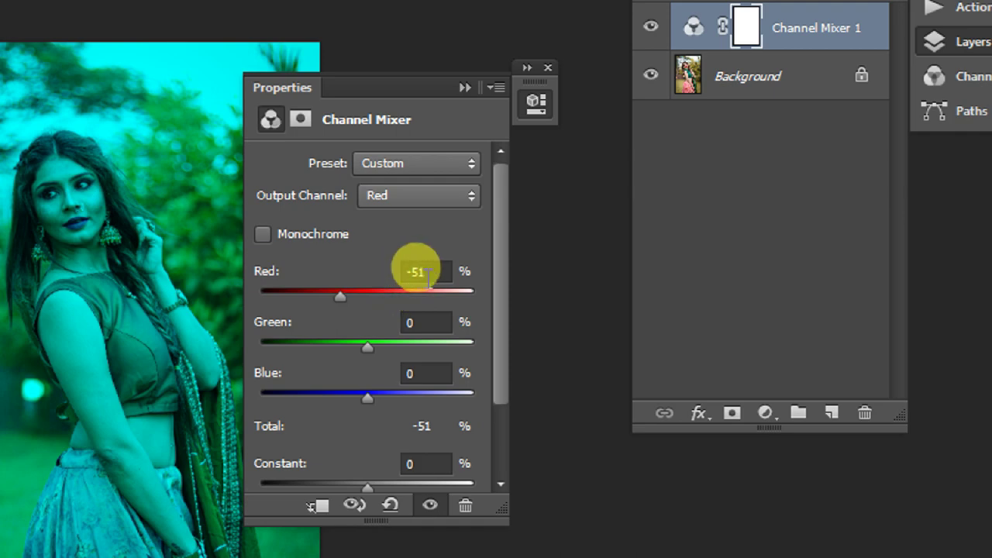
{"action": "type", "text": "-50"}
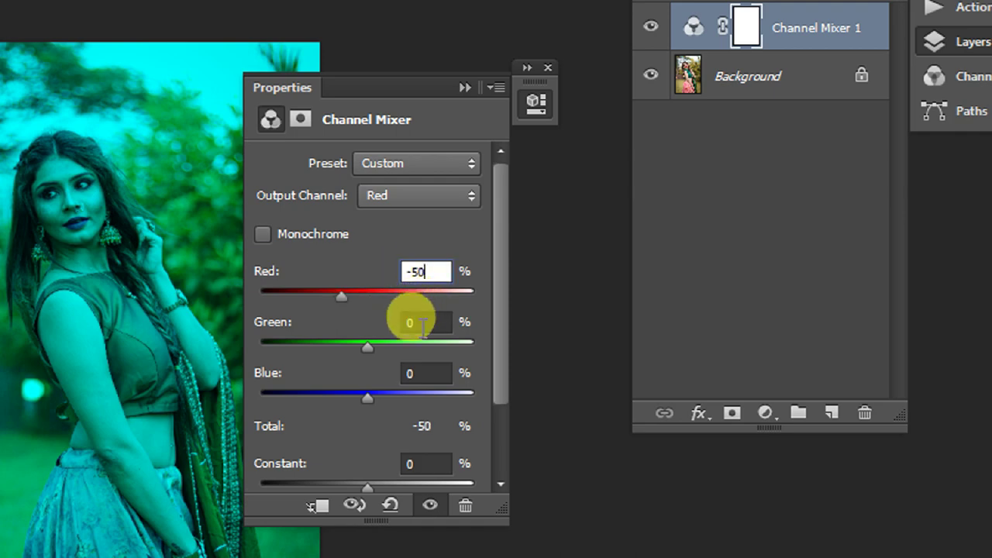
{"action": "left_click", "coordinate": [418, 323]}
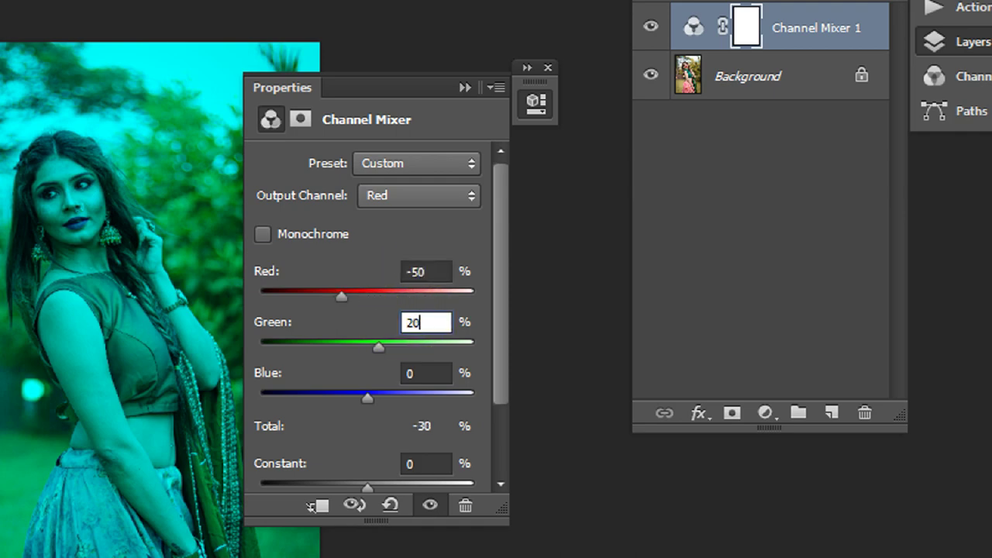
{"action": "type", "text": "0"}
{"action": "key", "text": "Tab"}
{"action": "type", "text": "-50"}
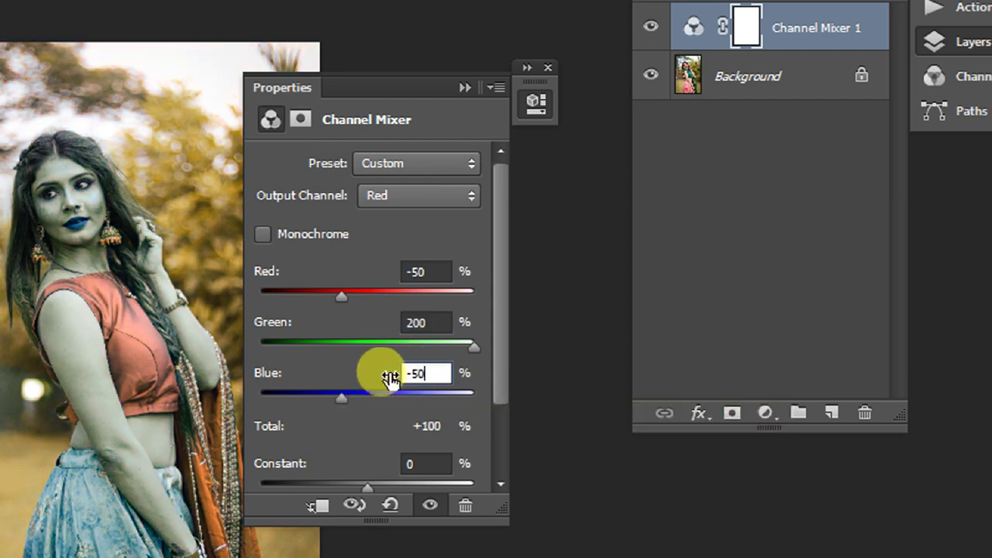
{"action": "left_click", "coordinate": [465, 89]}
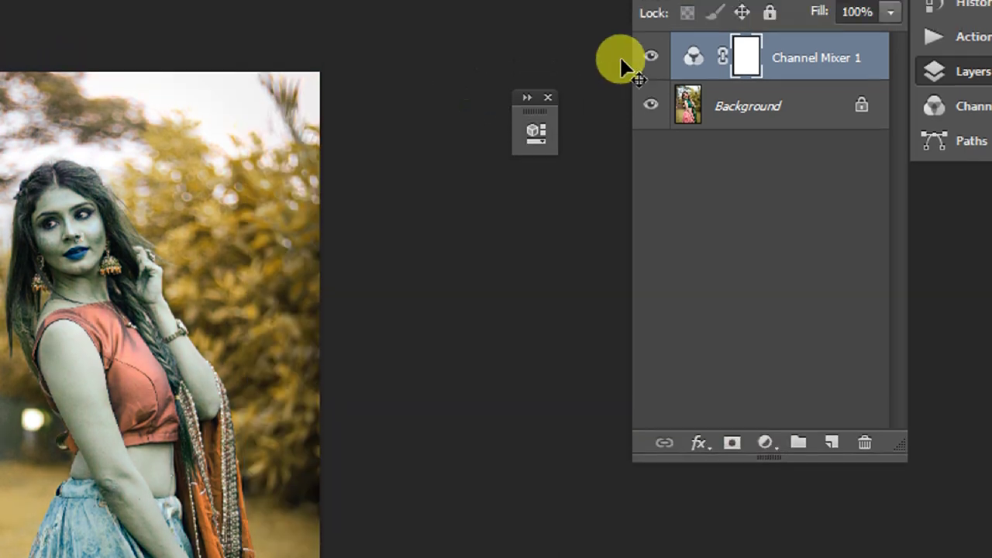
{"action": "left_click", "coordinate": [673, 77]}
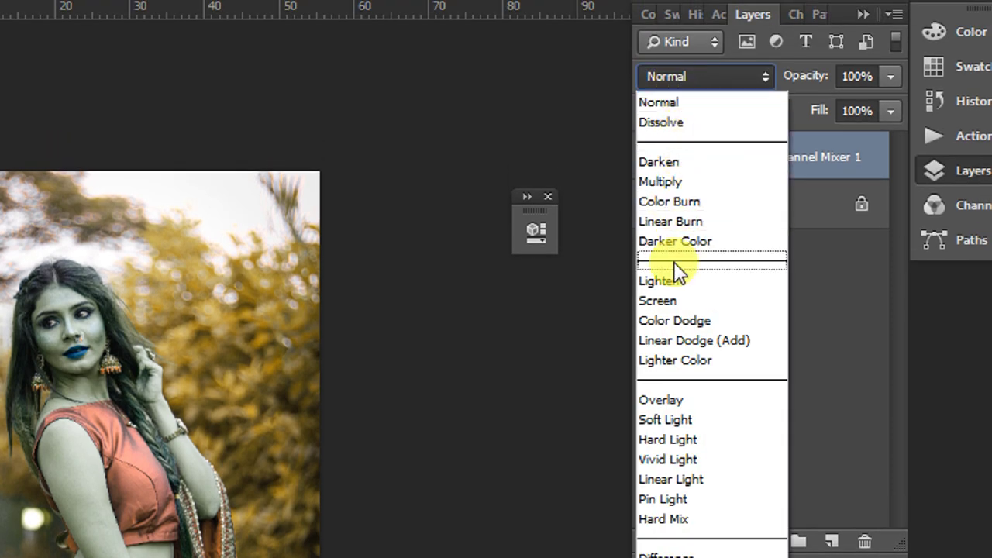
{"action": "left_click", "coordinate": [663, 280]}
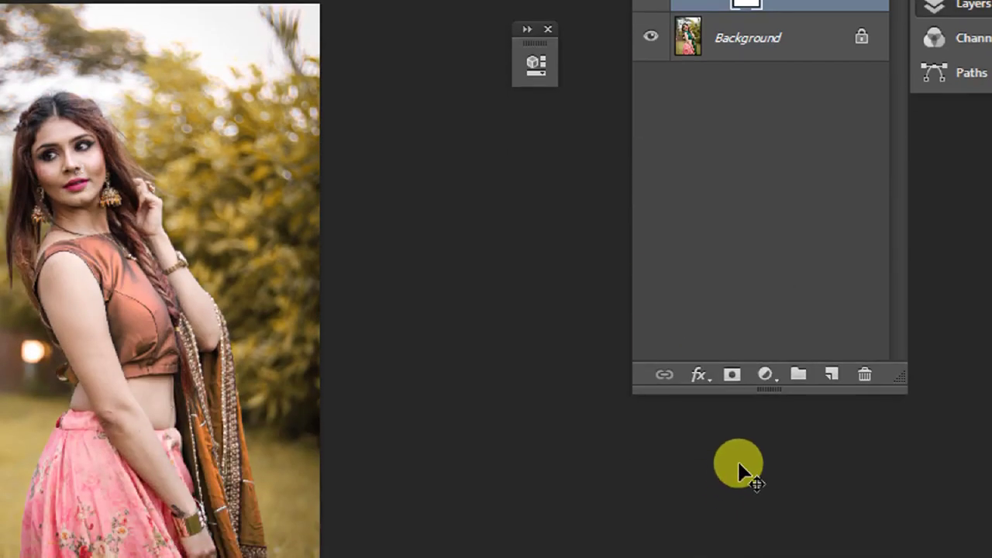
Step: Add a Hue/Saturation layer and raise the Reds range saturation to +10
{"action": "left_click", "coordinate": [765, 375]}
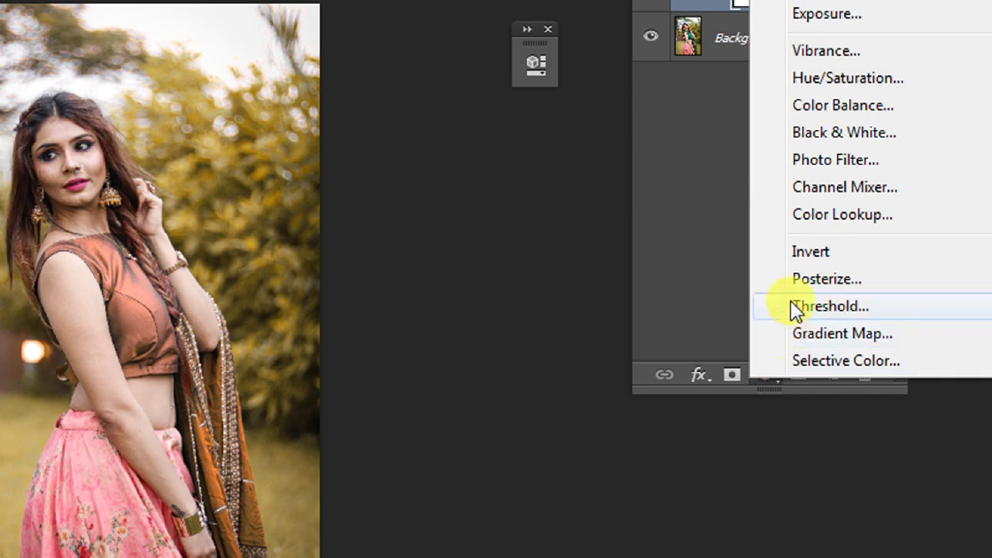
{"action": "left_click", "coordinate": [805, 85]}
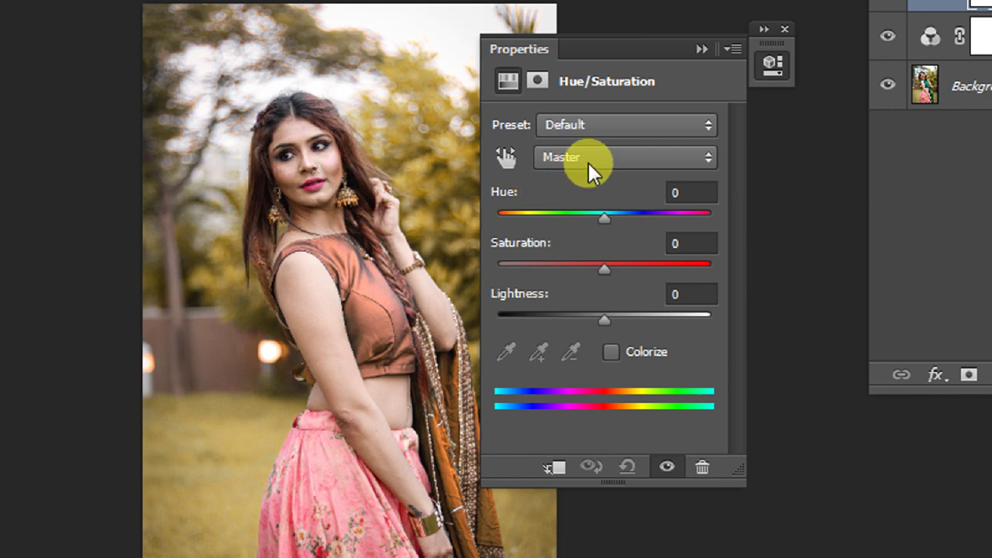
{"action": "left_click", "coordinate": [589, 162]}
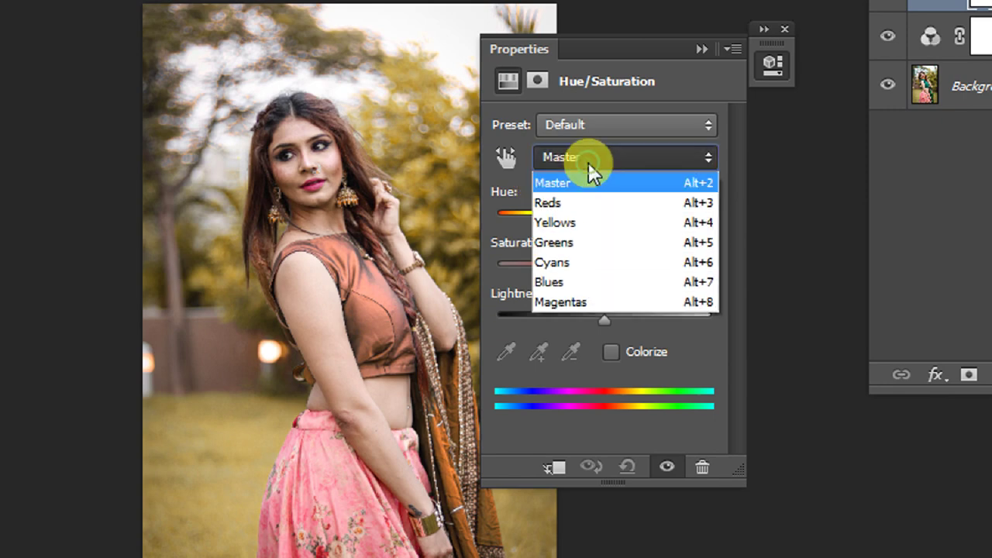
{"action": "left_click", "coordinate": [572, 203]}
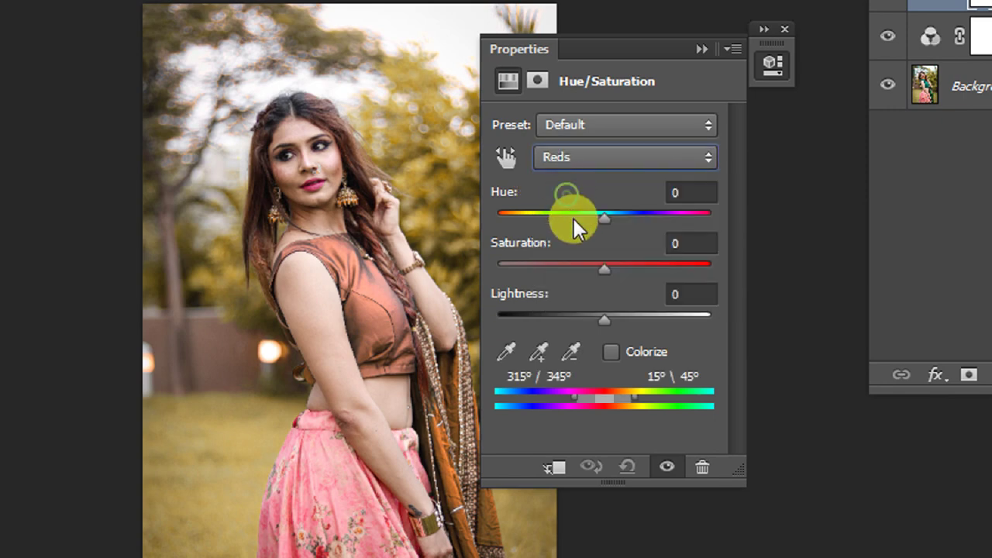
{"action": "left_click", "coordinate": [609, 267]}
{"action": "left_click_drag", "start_coordinate": [609, 268], "coordinate": [615, 272]}
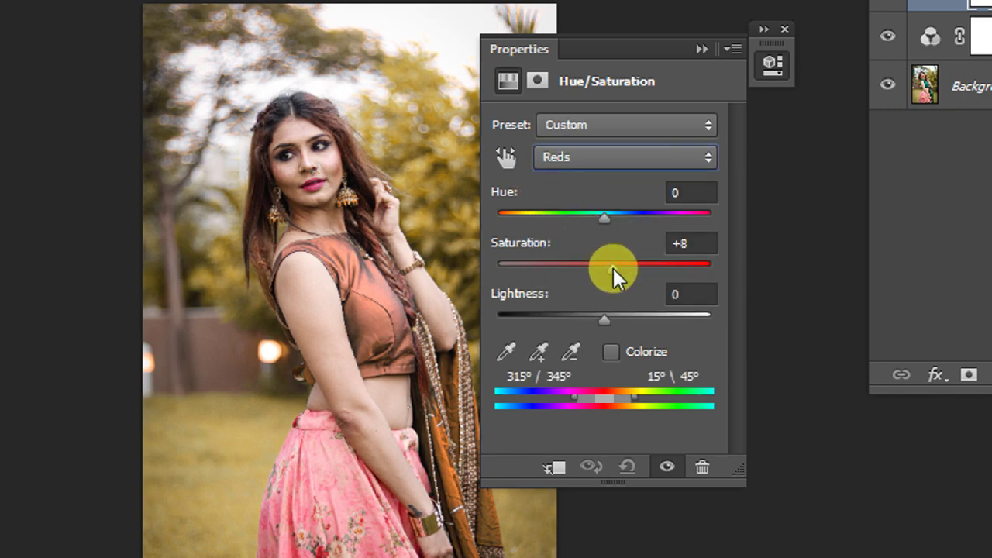
{"action": "left_click", "coordinate": [682, 243]}
{"action": "left_click", "coordinate": [685, 242]}
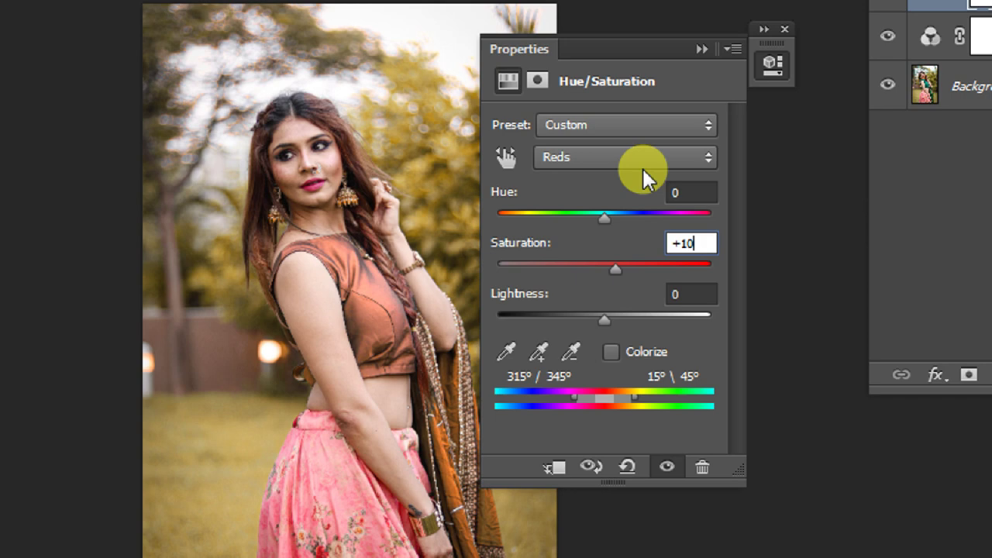
{"action": "double_click", "coordinate": [689, 243]}
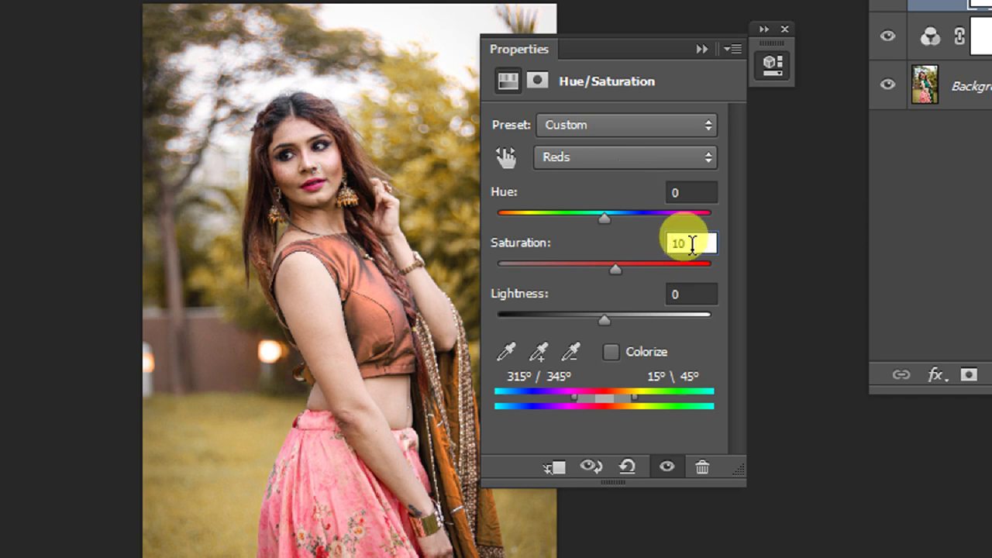
{"action": "type", "text": "-10"}
{"action": "left_click", "coordinate": [649, 159]}
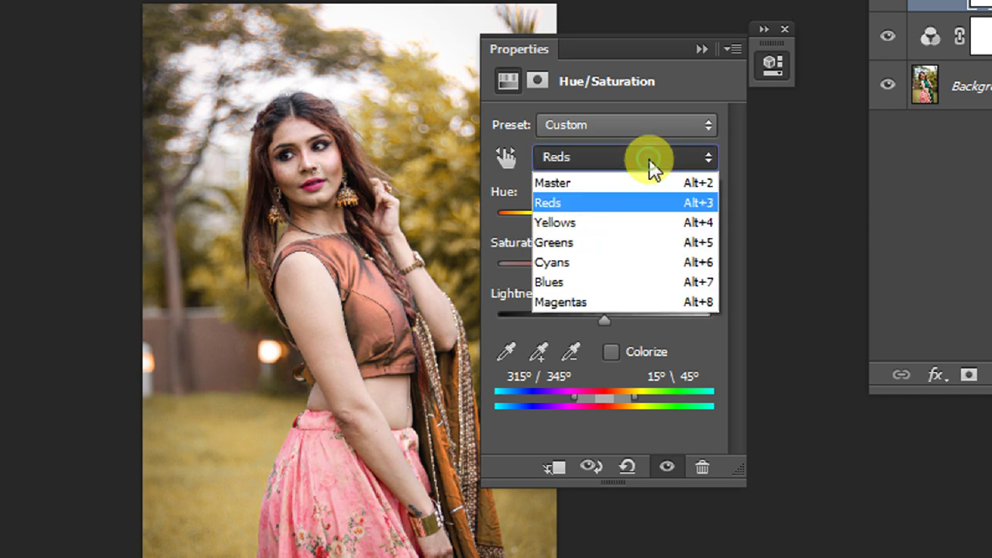
Step: Shift Yellows to Hue -40 and Saturation -10, and Blues to Hue -40
{"action": "left_click", "coordinate": [636, 219]}
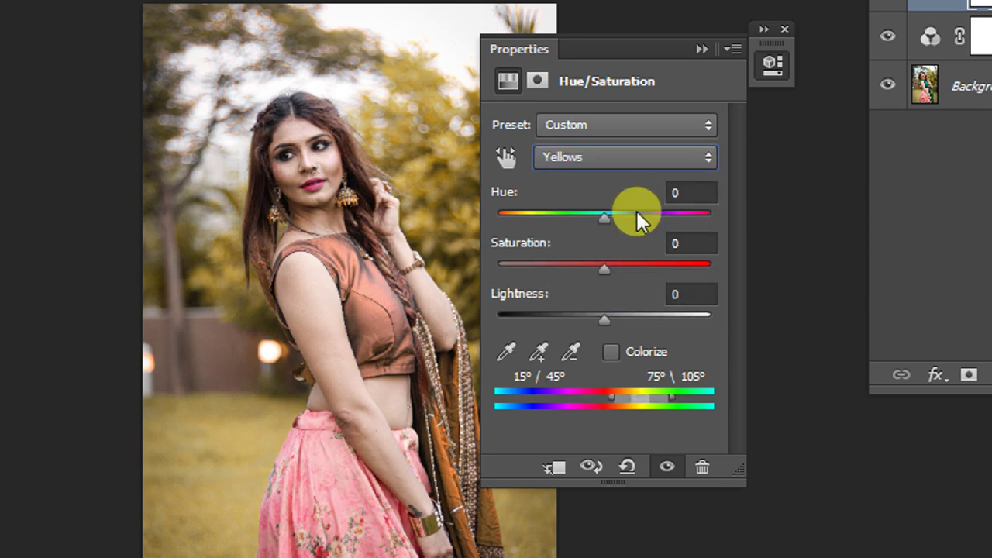
{"action": "mouse_move", "coordinate": [604, 220]}
{"action": "left_mouse_down"}
{"action": "mouse_move", "coordinate": [619, 223]}
{"action": "mouse_move", "coordinate": [563, 228]}
{"action": "left_mouse_up"}
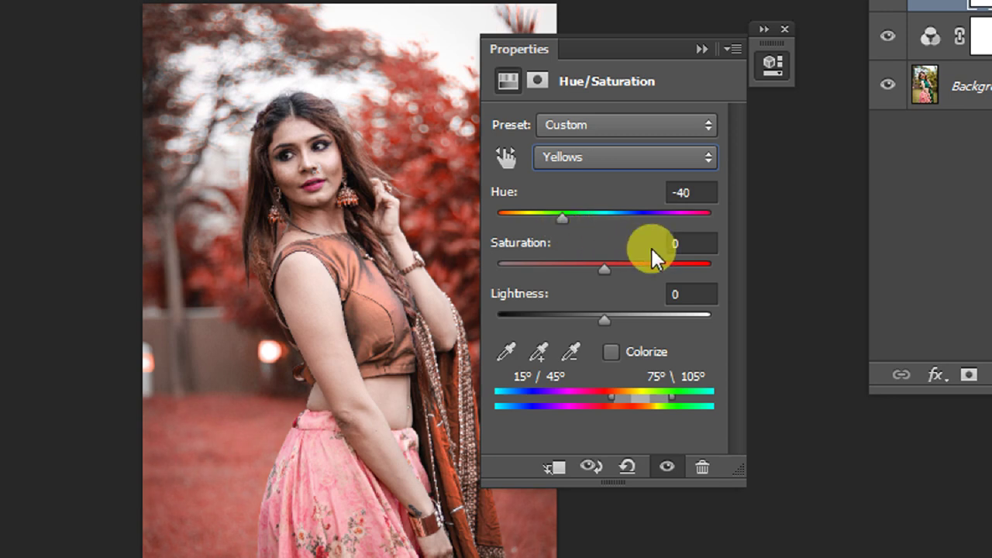
{"action": "left_click_drag", "start_coordinate": [605, 271], "coordinate": [593, 272]}
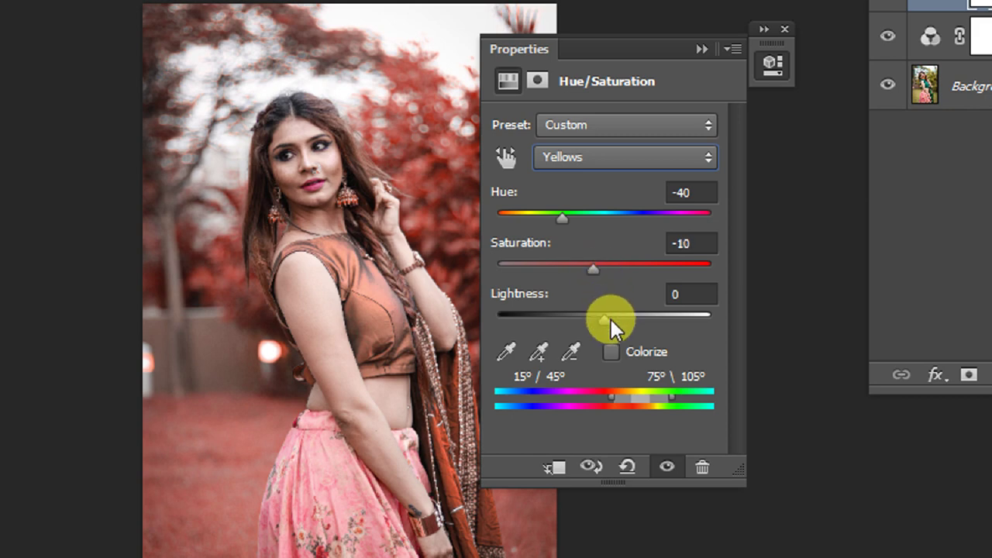
{"action": "left_click", "coordinate": [610, 158]}
{"action": "left_click", "coordinate": [581, 282]}
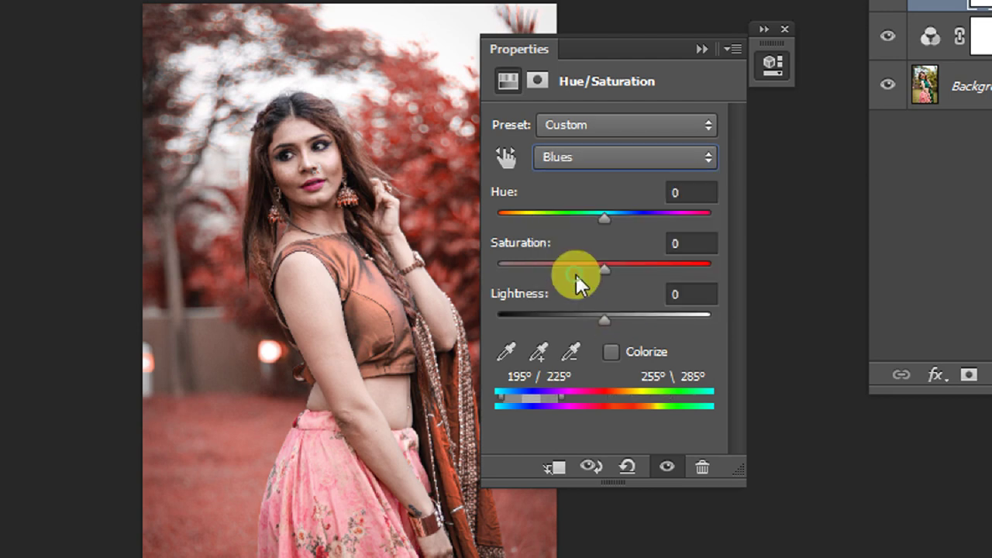
{"action": "left_click_drag", "start_coordinate": [606, 219], "coordinate": [563, 218]}
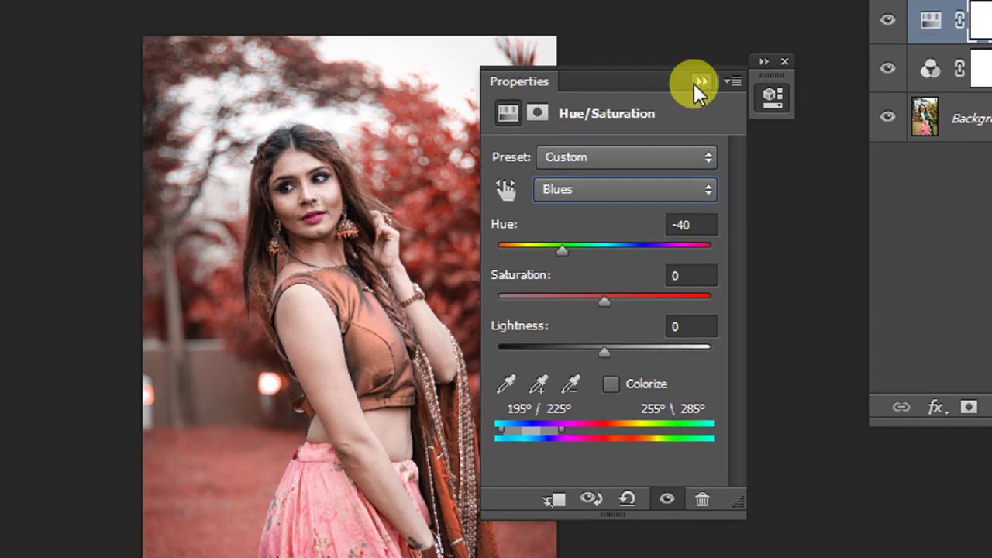
{"action": "left_click", "coordinate": [701, 48]}
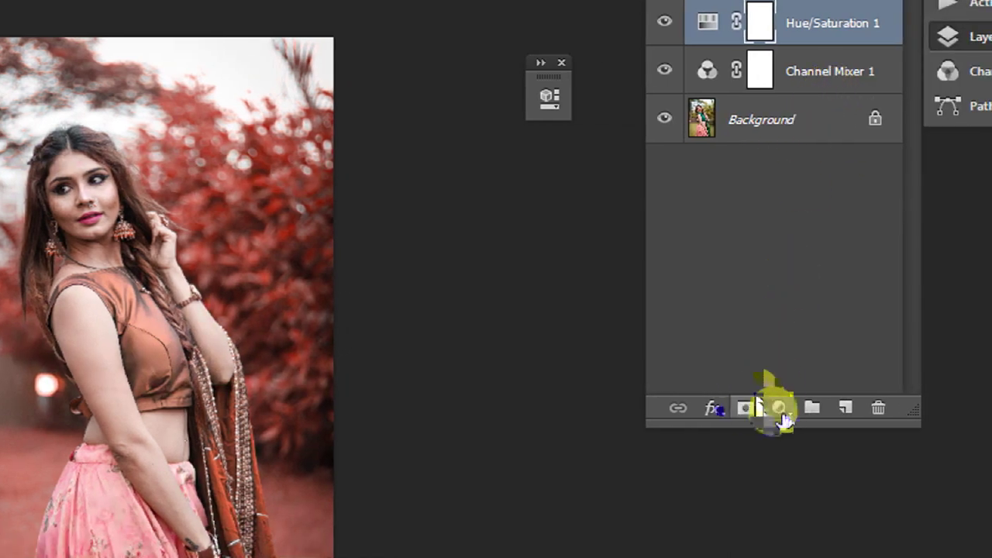
Step: Add a Selective Color layer and give its Reds +40 cyan
{"action": "left_click", "coordinate": [777, 408]}
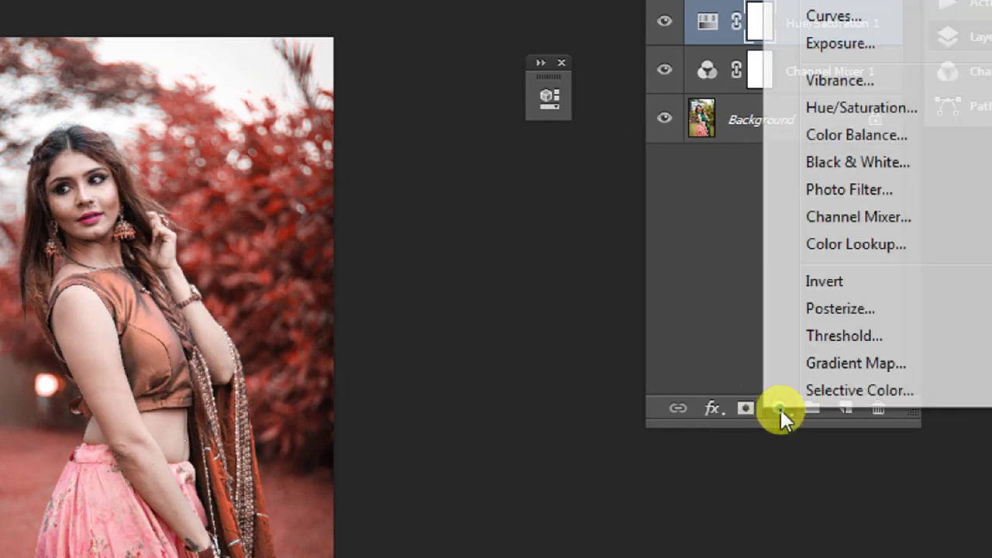
{"action": "left_click", "coordinate": [829, 394]}
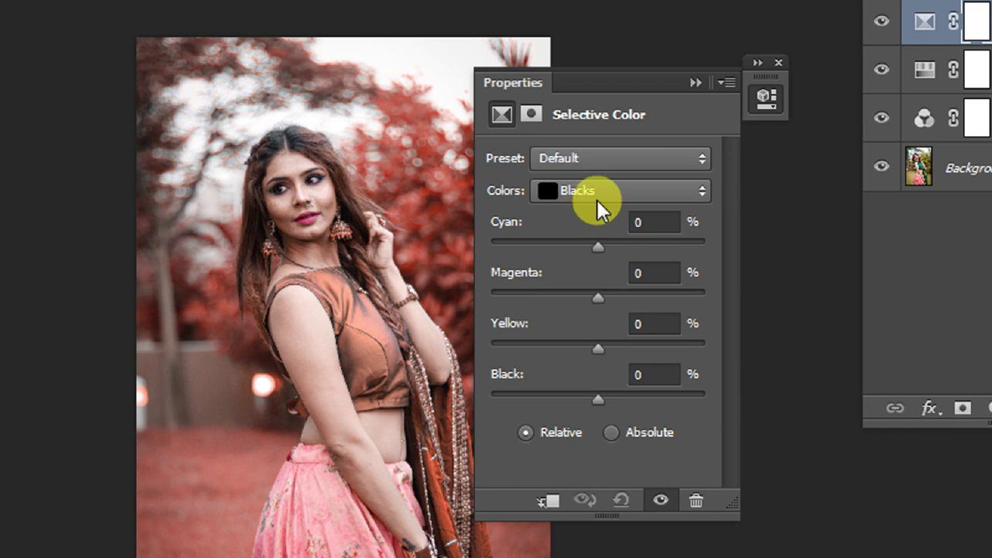
{"action": "left_click", "coordinate": [597, 205]}
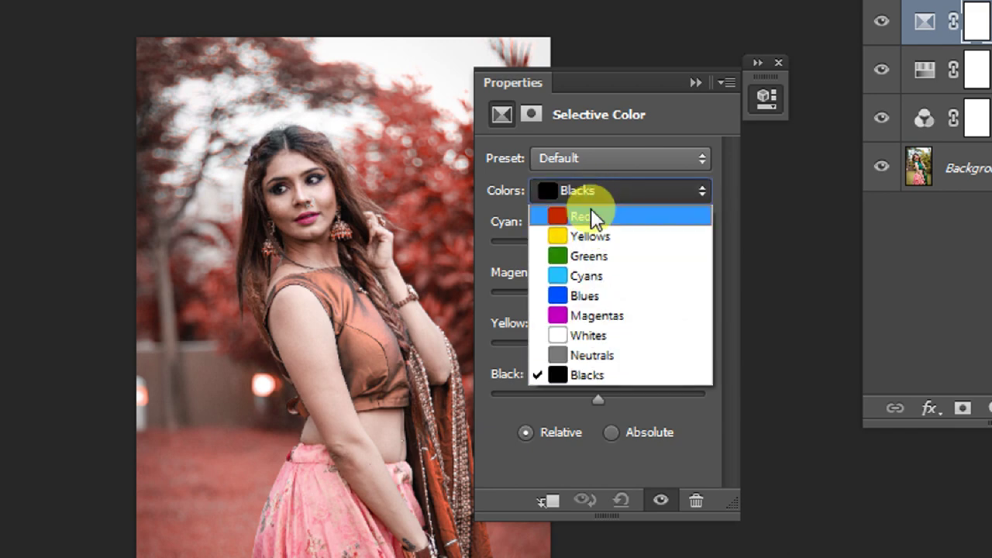
{"action": "left_click", "coordinate": [592, 217]}
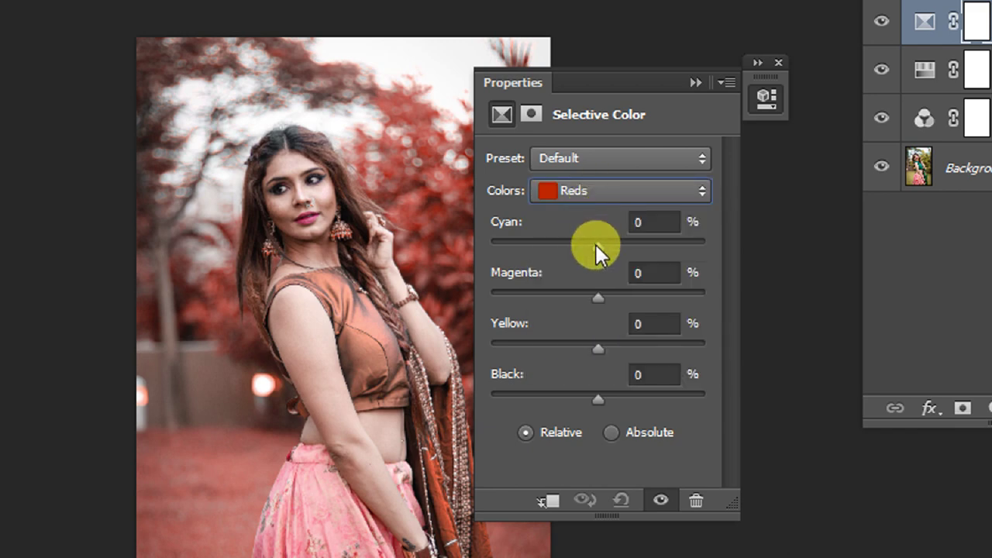
{"action": "left_click_drag", "start_coordinate": [596, 245], "coordinate": [622, 244]}
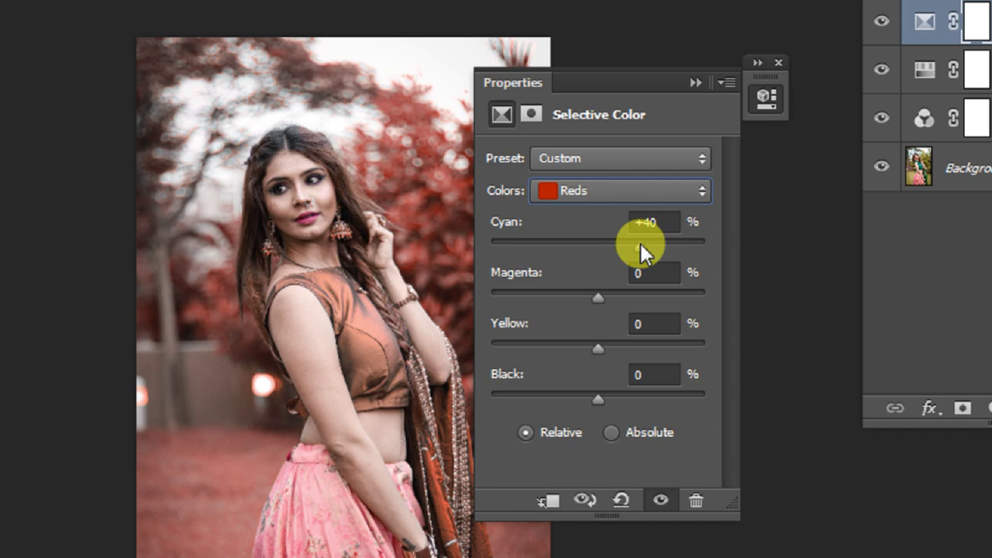
Step: Set the Whites range to Cyan +10 and Black -10
{"action": "left_click", "coordinate": [615, 192]}
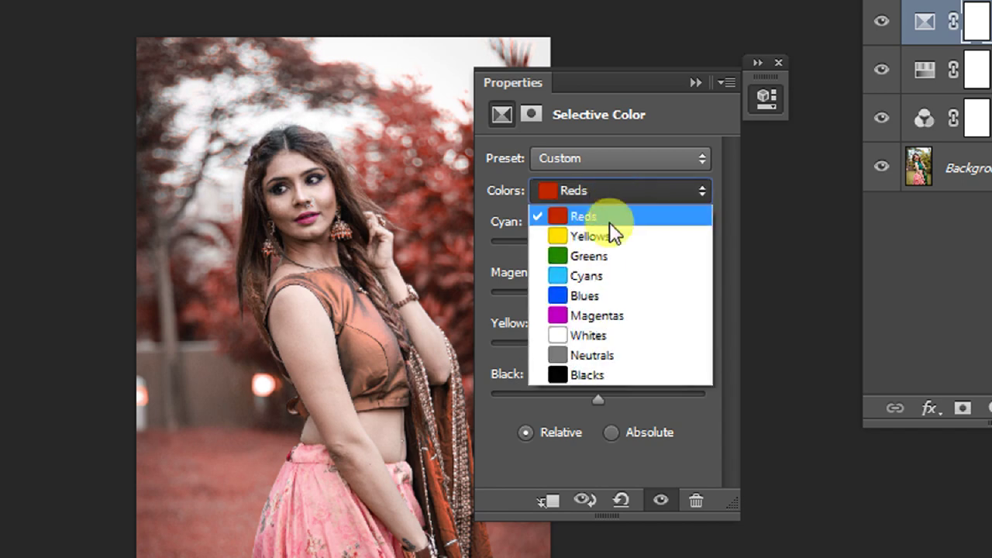
{"action": "left_click", "coordinate": [619, 335]}
{"action": "left_click_drag", "start_coordinate": [607, 249], "coordinate": [609, 246]}
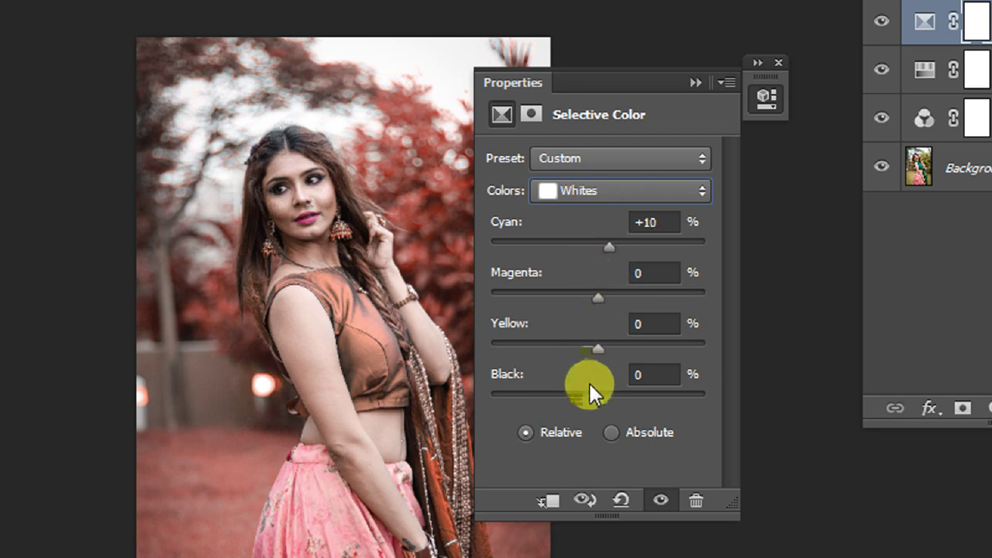
{"action": "left_click_drag", "start_coordinate": [594, 394], "coordinate": [587, 393]}
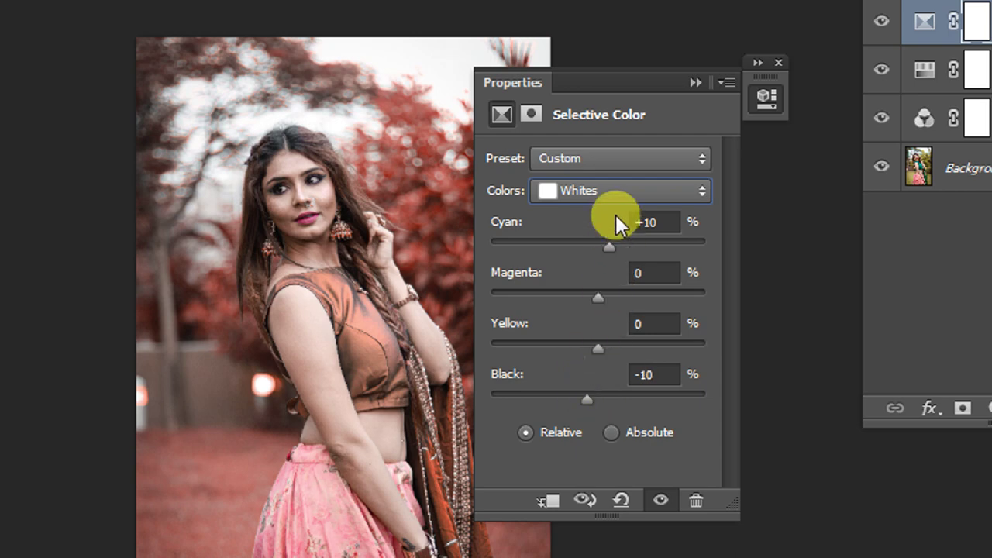
Step: Add cyan, magenta, yellow and black to the Blacks range
{"action": "left_click", "coordinate": [616, 192]}
{"action": "left_click", "coordinate": [587, 376]}
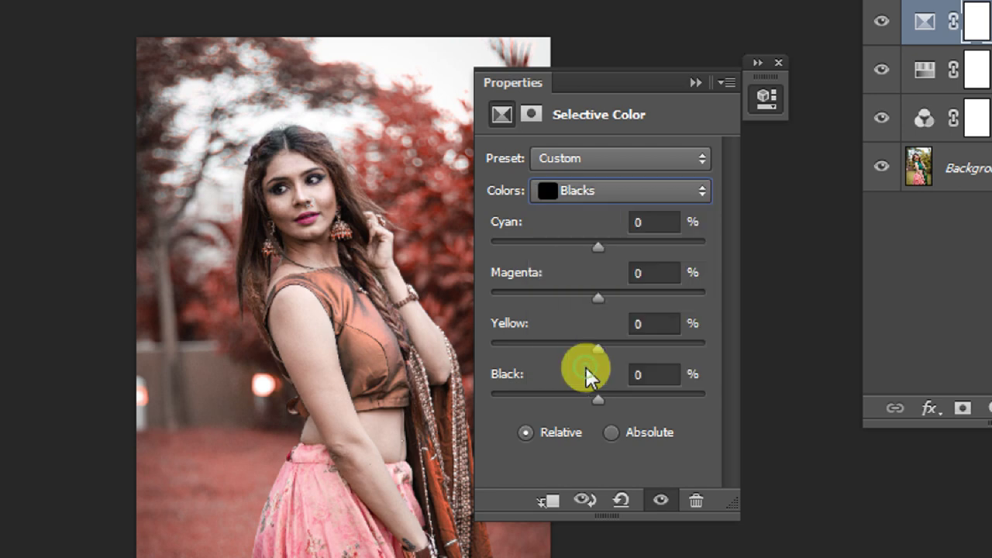
{"action": "left_click_drag", "start_coordinate": [600, 248], "coordinate": [609, 257]}
{"action": "left_click_drag", "start_coordinate": [602, 296], "coordinate": [609, 294]}
{"action": "left_click_drag", "start_coordinate": [599, 346], "coordinate": [605, 345]}
{"action": "left_click_drag", "start_coordinate": [595, 399], "coordinate": [603, 393]}
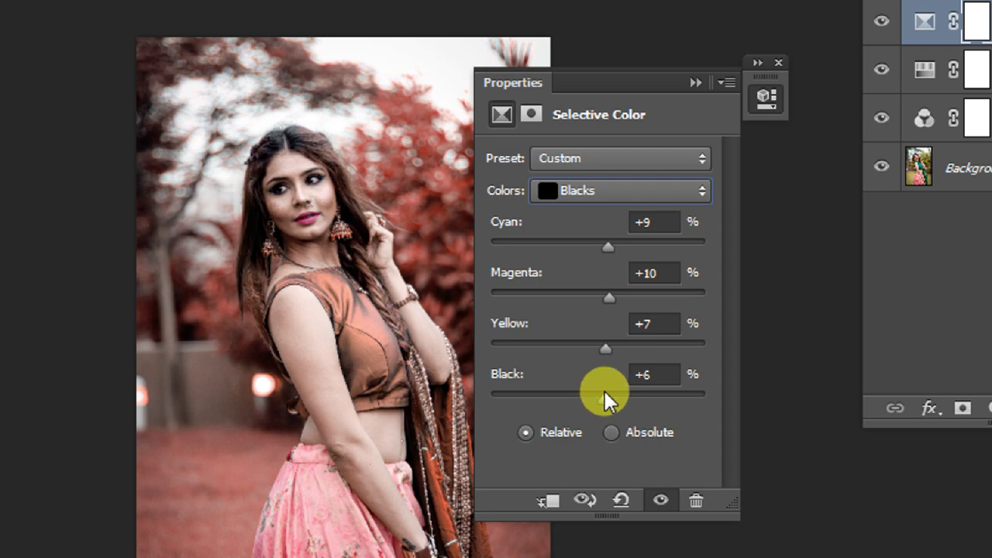
Step: Set the Blacks' Black, Yellow, Magenta and Cyan values to exactly +5
{"action": "double_click", "coordinate": [649, 374]}
{"action": "key", "text": "BackSpace"}
{"action": "type", "text": "5"}
{"action": "double_click", "coordinate": [657, 324]}
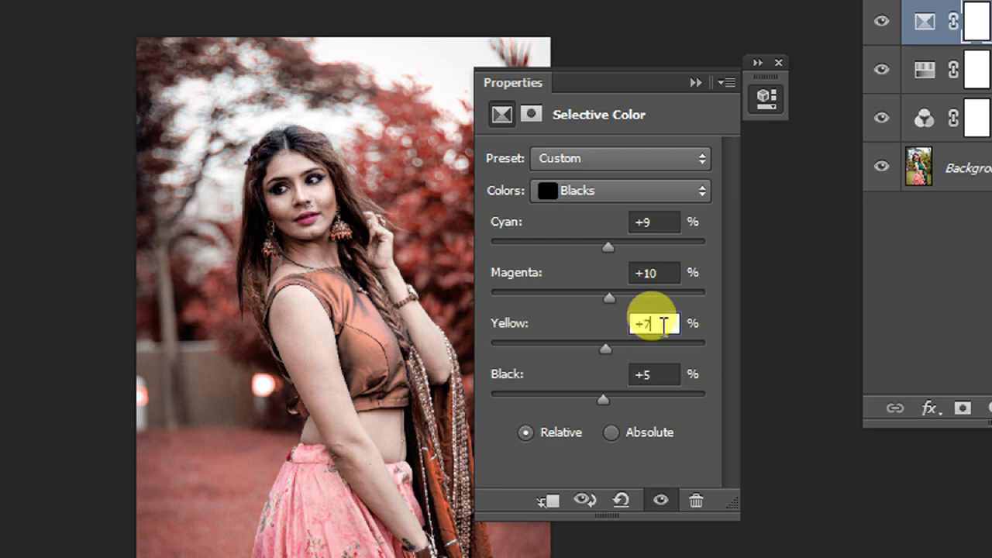
{"action": "key", "text": "BackSpace"}
{"action": "type", "text": "5"}
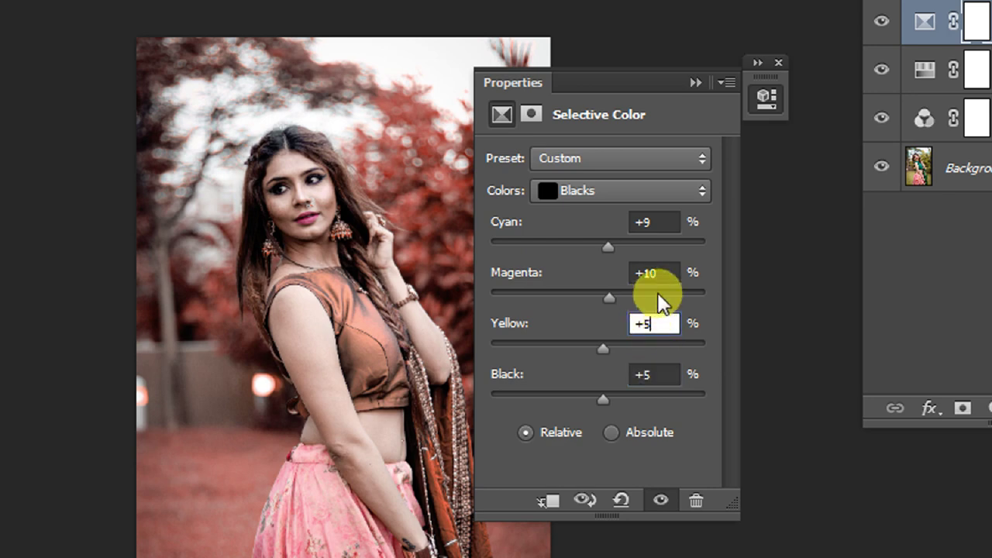
{"action": "double_click", "coordinate": [664, 275]}
{"action": "type", "text": "1"}
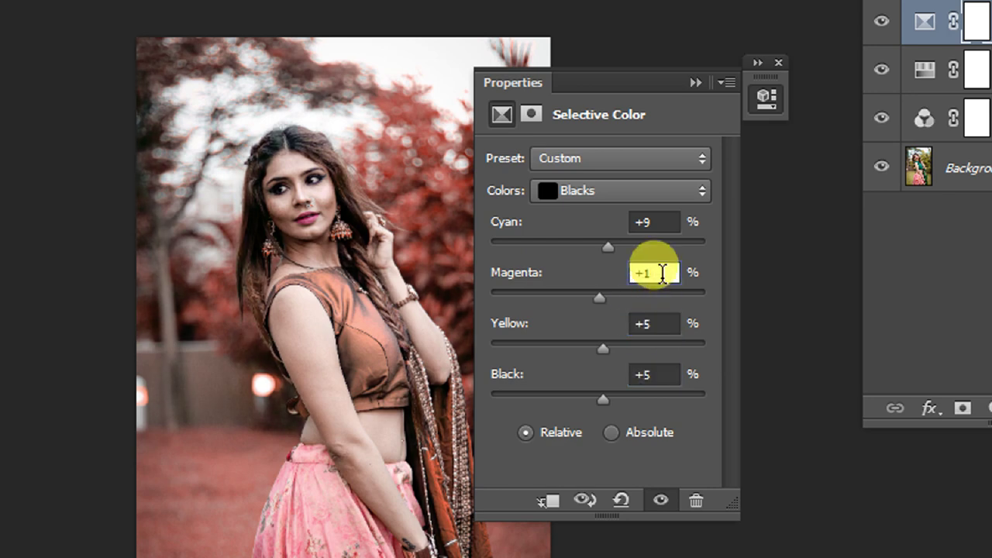
{"action": "key", "text": "BackSpace"}
{"action": "type", "text": "5"}
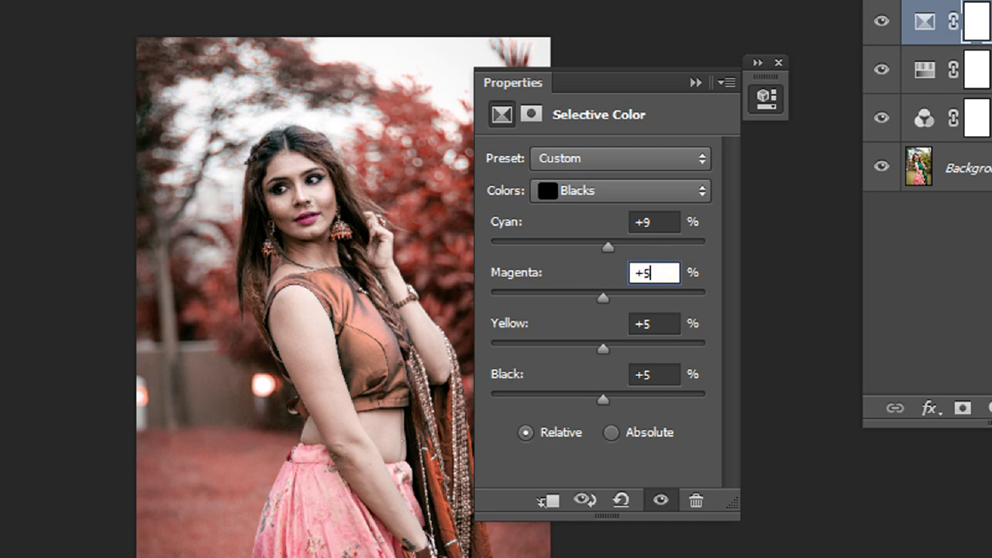
{"action": "double_click", "coordinate": [658, 223]}
{"action": "type", "text": "5"}
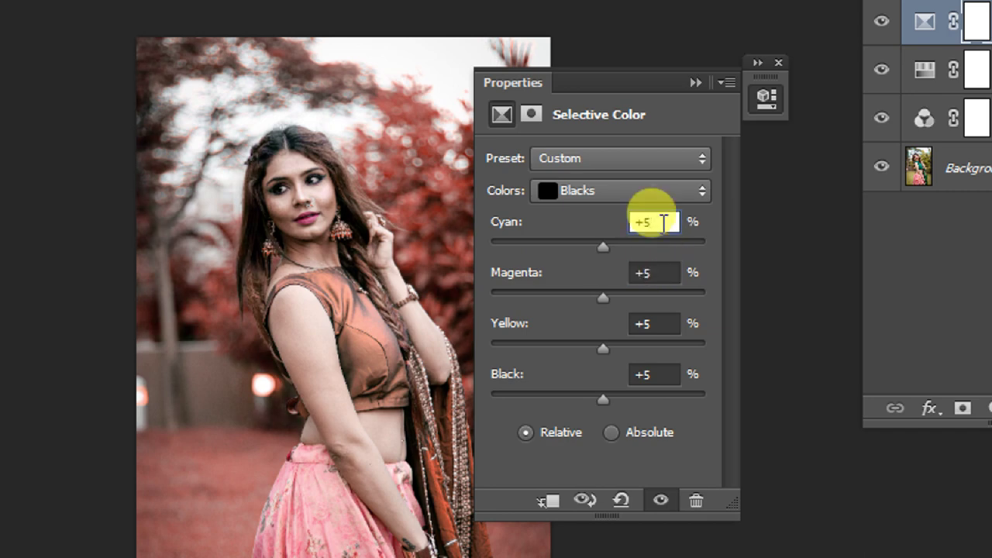
{"action": "left_click", "coordinate": [696, 83]}
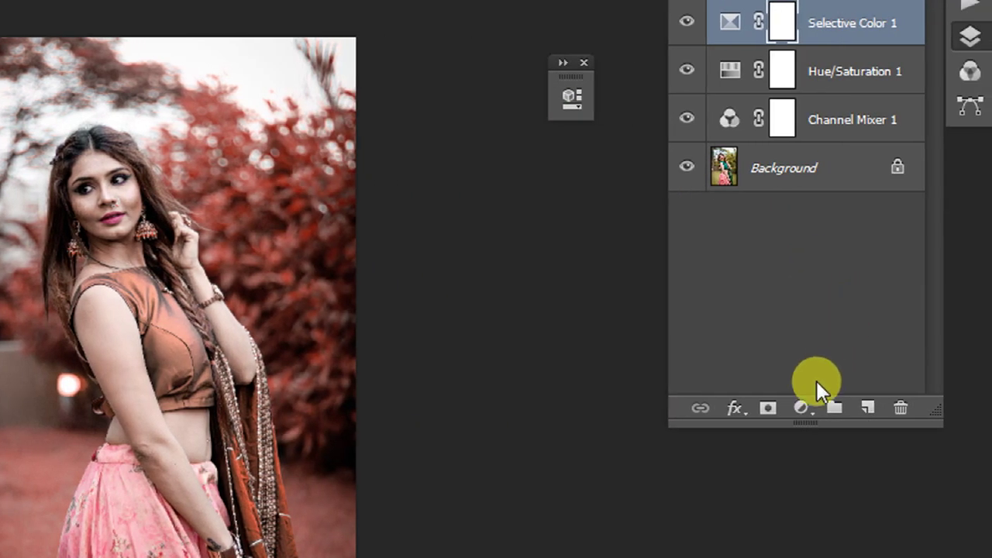
Step: Add a Curves layer with midtone and shadow points and the black output lifted to 16
{"action": "left_click", "coordinate": [851, 408]}
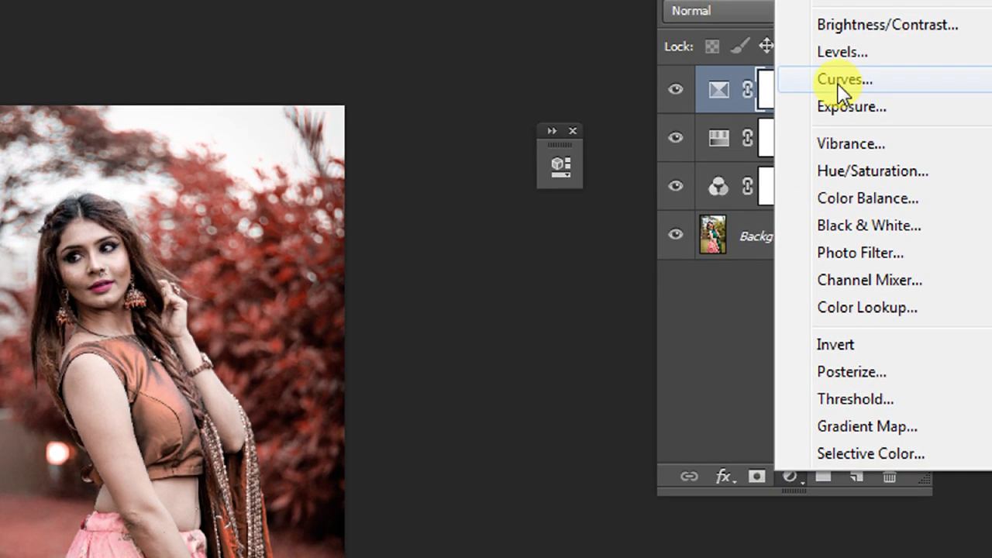
{"action": "left_click", "coordinate": [848, 37]}
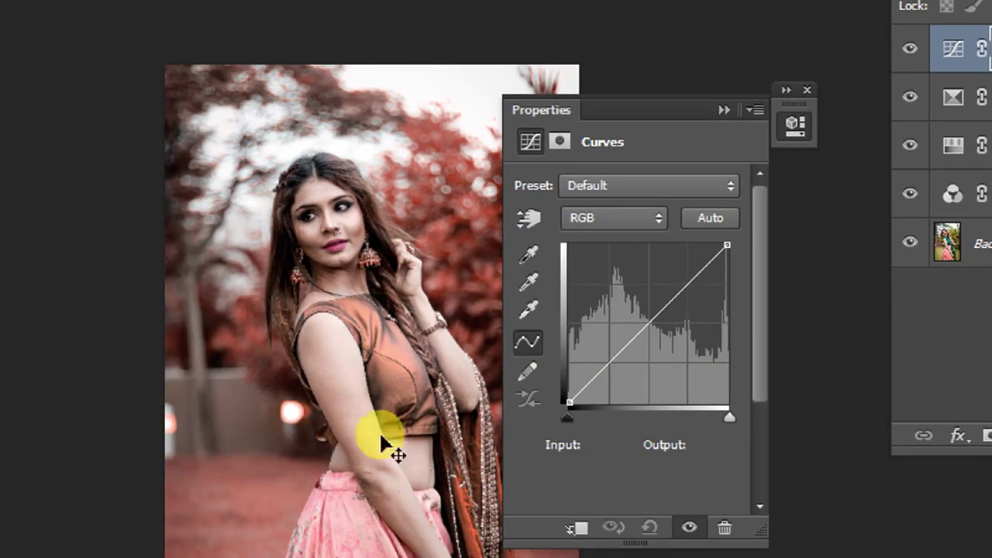
{"action": "left_click_drag", "start_coordinate": [648, 321], "coordinate": [645, 320]}
{"action": "left_click", "coordinate": [604, 370]}
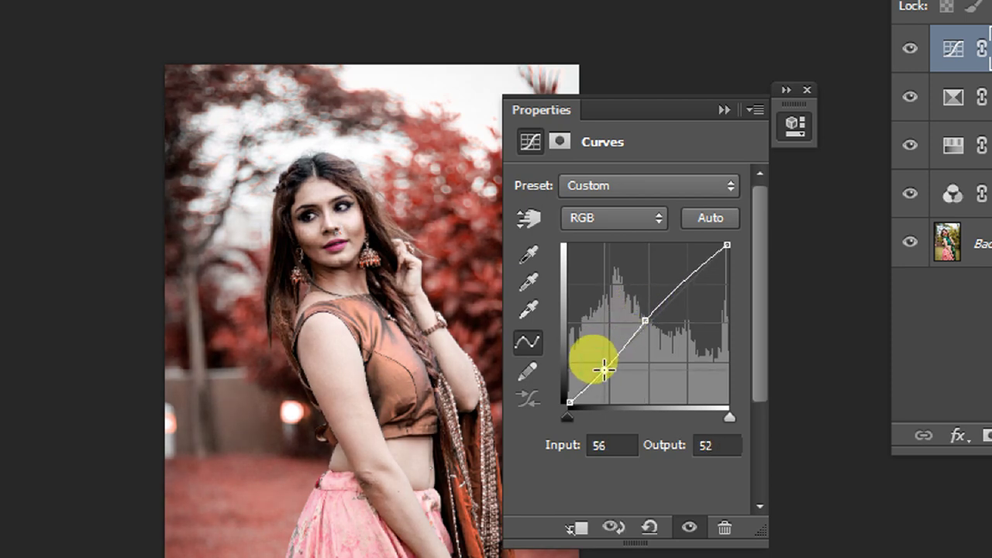
{"action": "left_click", "coordinate": [570, 400]}
{"action": "left_click_drag", "start_coordinate": [569, 400], "coordinate": [567, 388]}
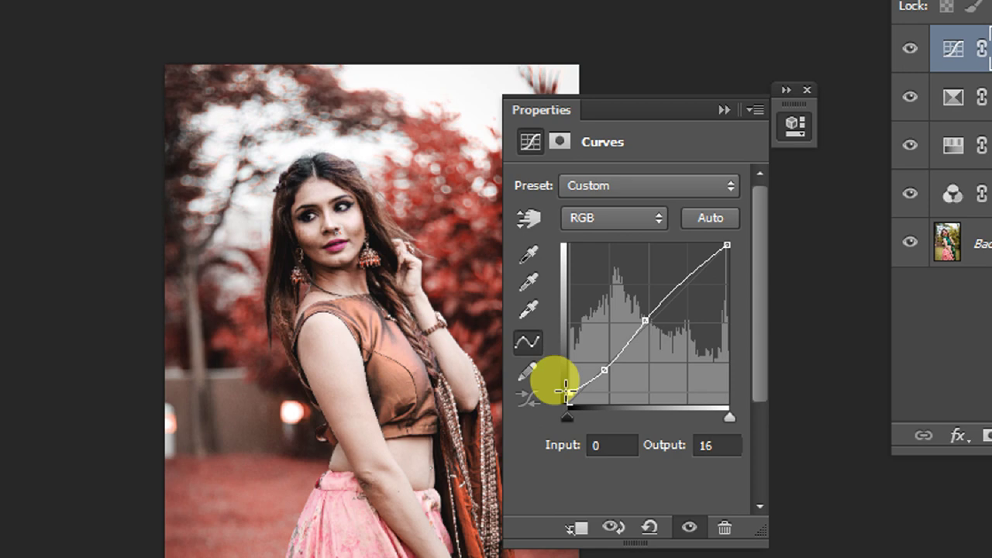
{"action": "left_click", "coordinate": [727, 112]}
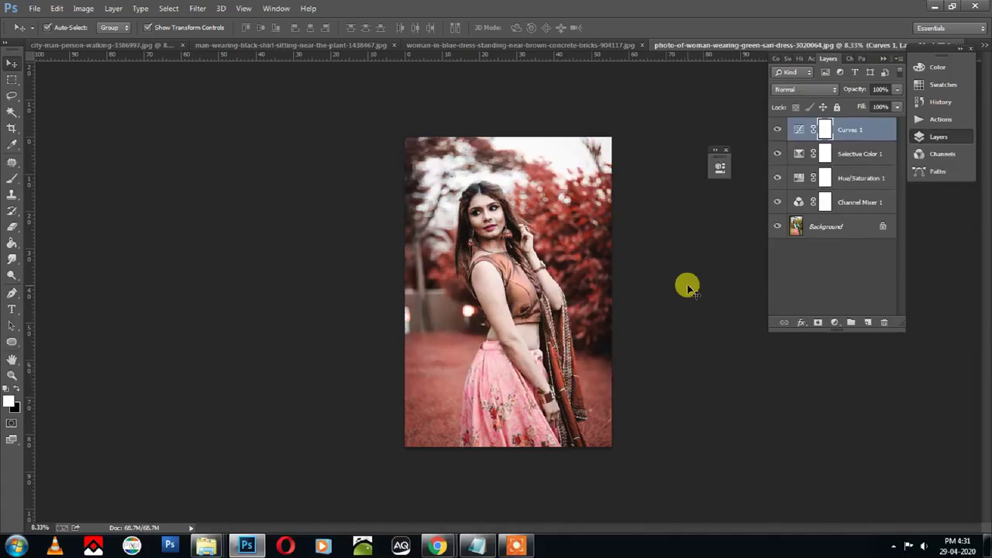
Step: Group the four adjustment layers into Group 1
{"action": "left_click", "coordinate": [777, 225]}
{"action": "left_click", "coordinate": [777, 225]}
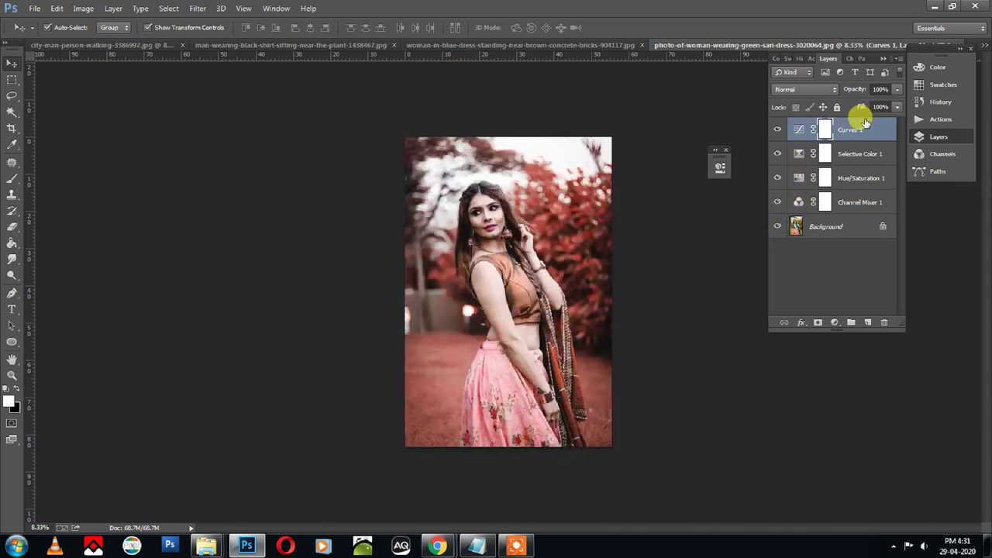
{"action": "left_click", "coordinate": [859, 201], "text": "shift"}
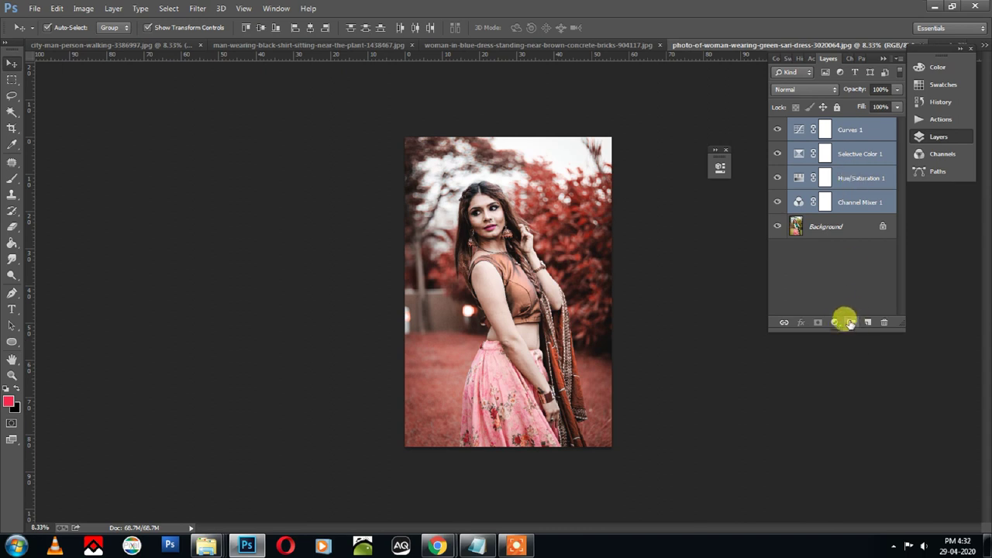
{"action": "left_click", "coordinate": [850, 322]}
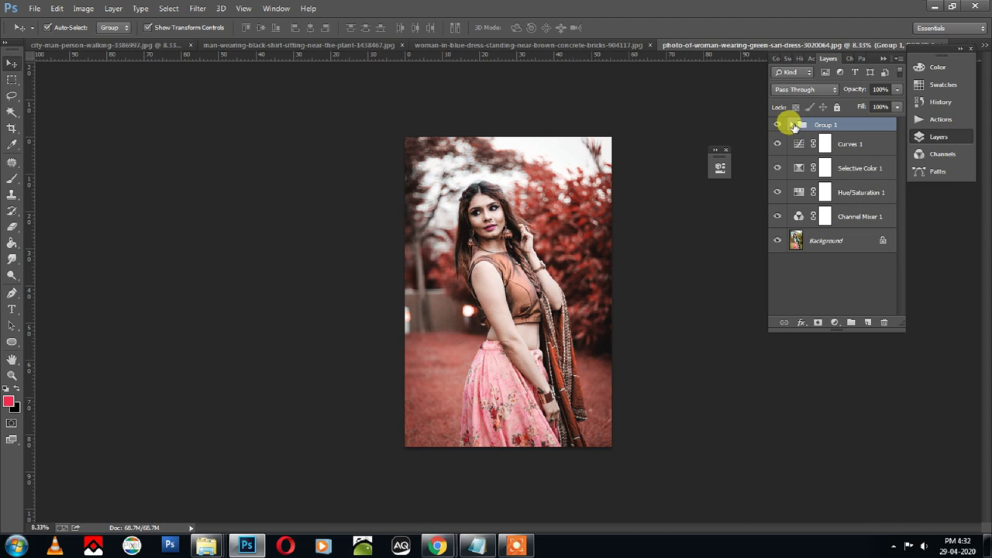
Step: Make a new Group 2 from Curves 1 through Channel Mixer 1
{"action": "left_click", "coordinate": [847, 144]}
{"action": "left_click", "coordinate": [862, 216], "text": "shift"}
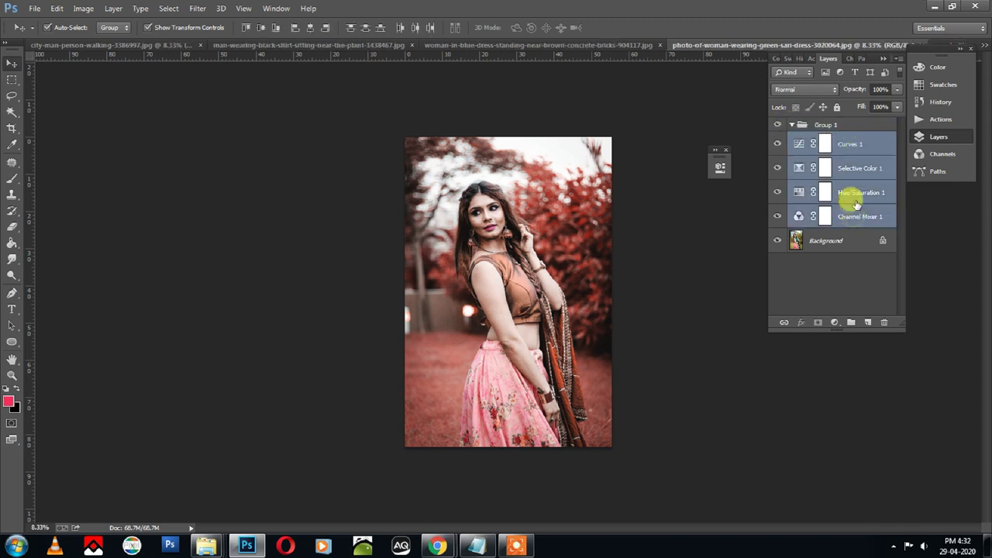
{"action": "right_click", "coordinate": [856, 199]}
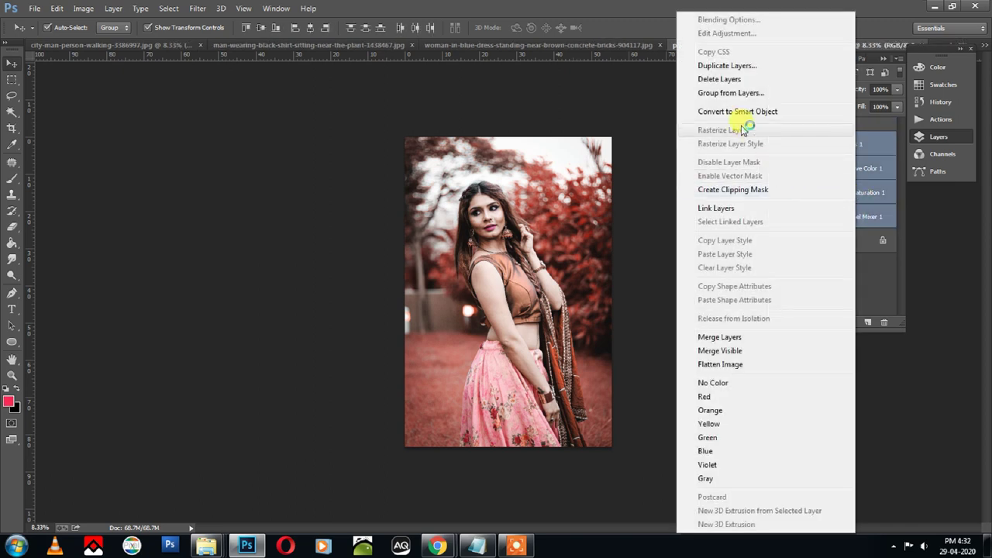
{"action": "left_click", "coordinate": [729, 94]}
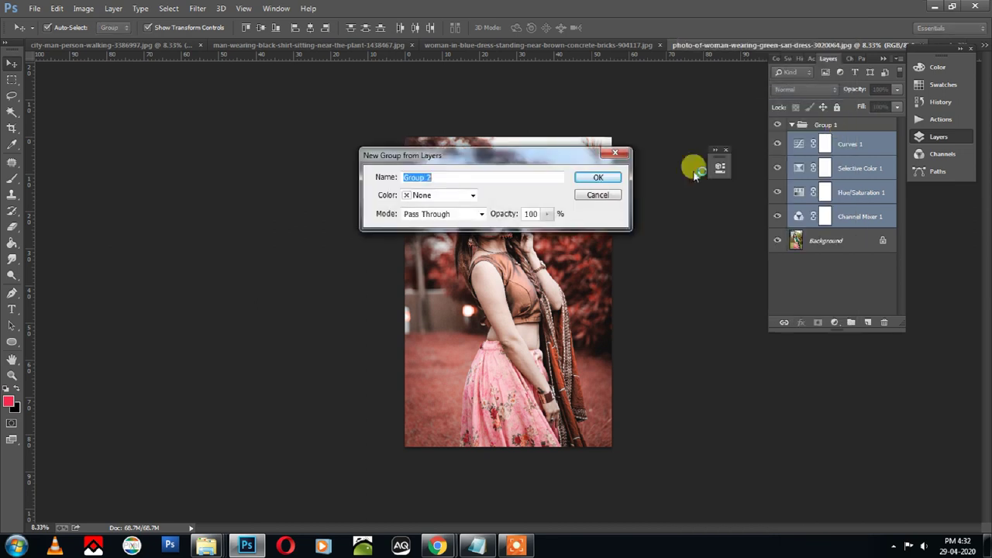
{"action": "left_click", "coordinate": [592, 177]}
Step: Delete the outer Group 1 and hide Group 2 to compare with the original
{"action": "left_click", "coordinate": [847, 121]}
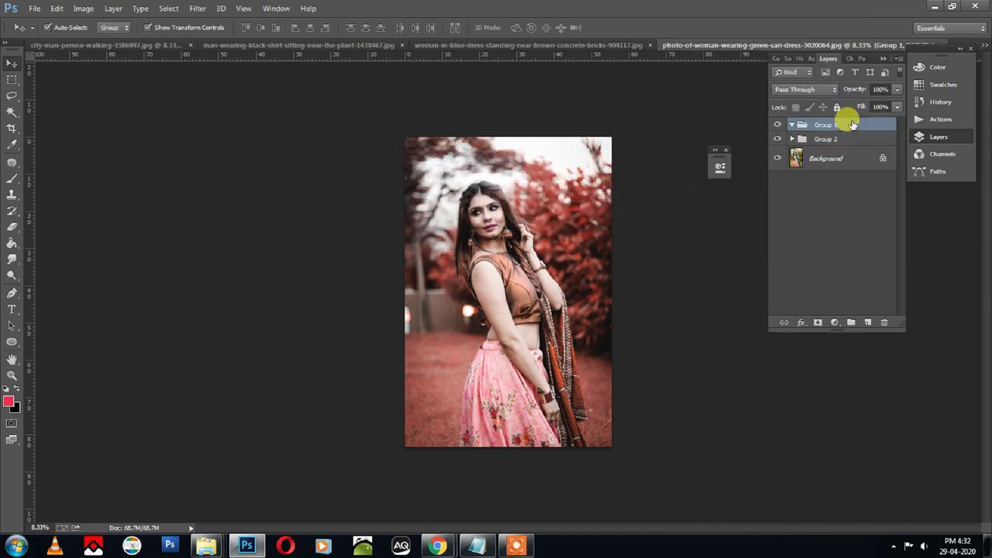
{"action": "key", "text": "Delete"}
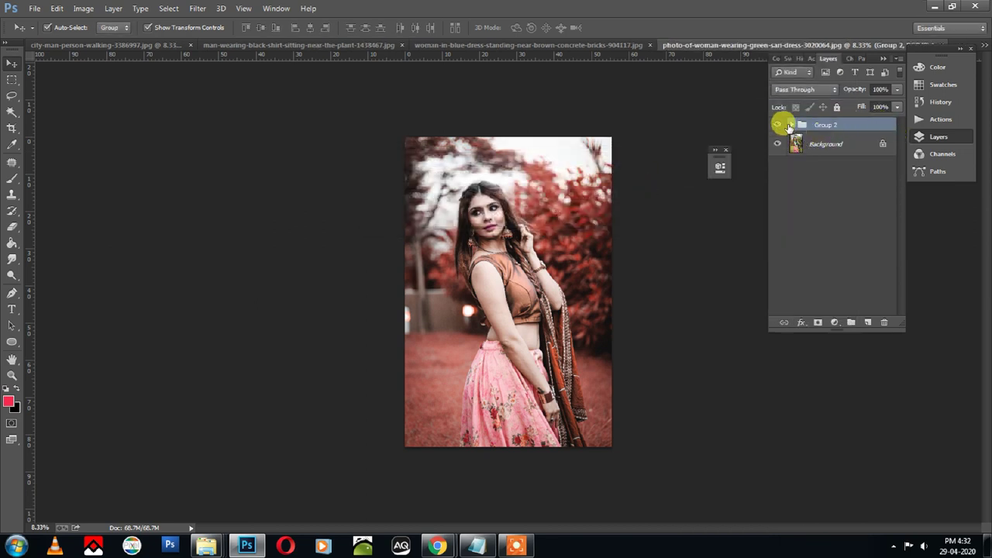
{"action": "left_click", "coordinate": [777, 125]}
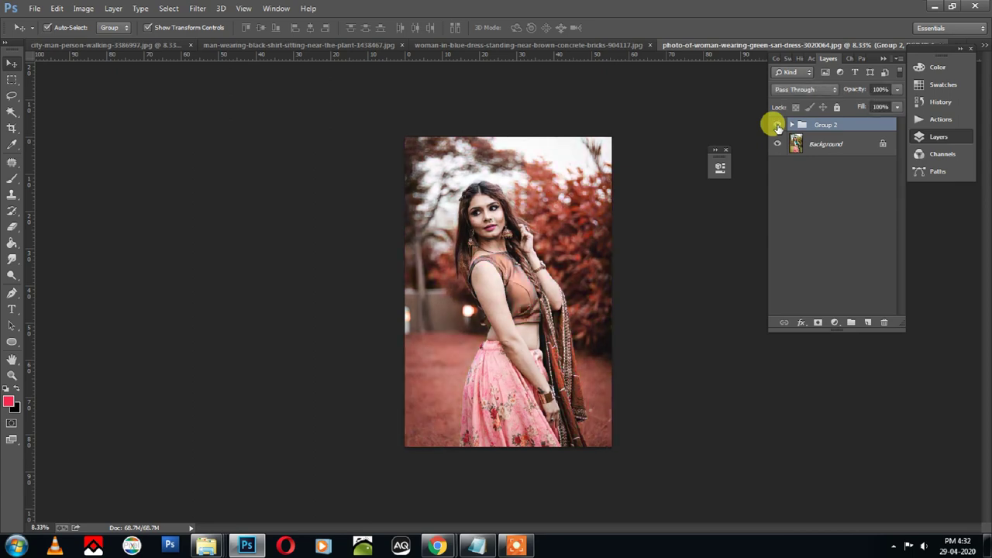
{"action": "left_click", "coordinate": [273, 8]}
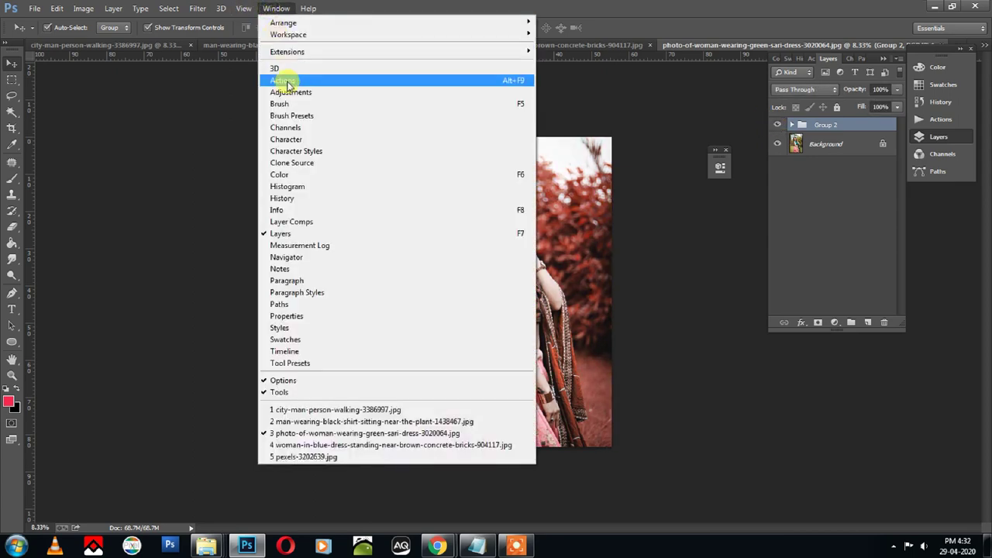
Step: Stop recording, then collapse and select the Red Theme action in the Actions list
{"action": "left_click", "coordinate": [284, 81]}
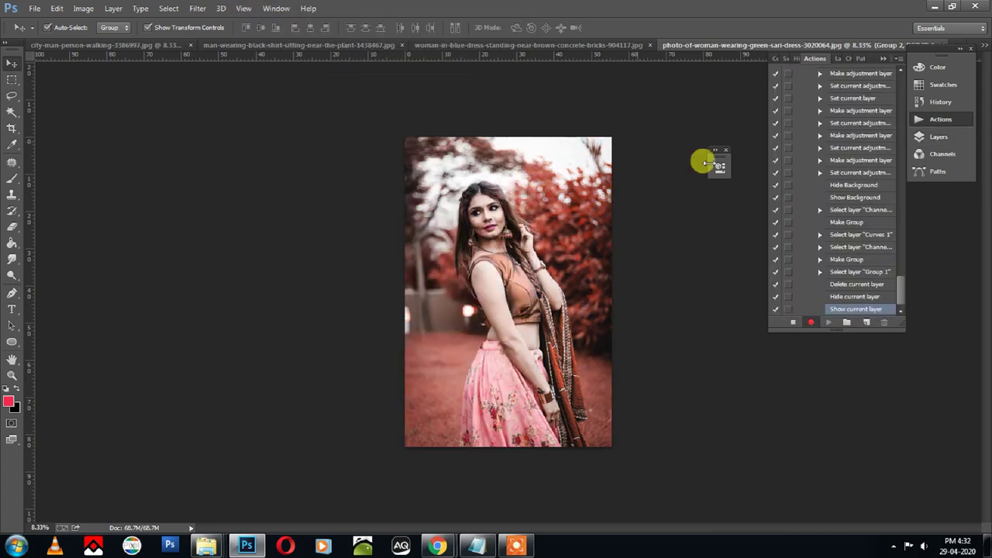
{"action": "left_click", "coordinate": [792, 322]}
{"action": "scroll", "coordinate": [835, 214], "scroll_direction": "up", "scroll_amount": 3}
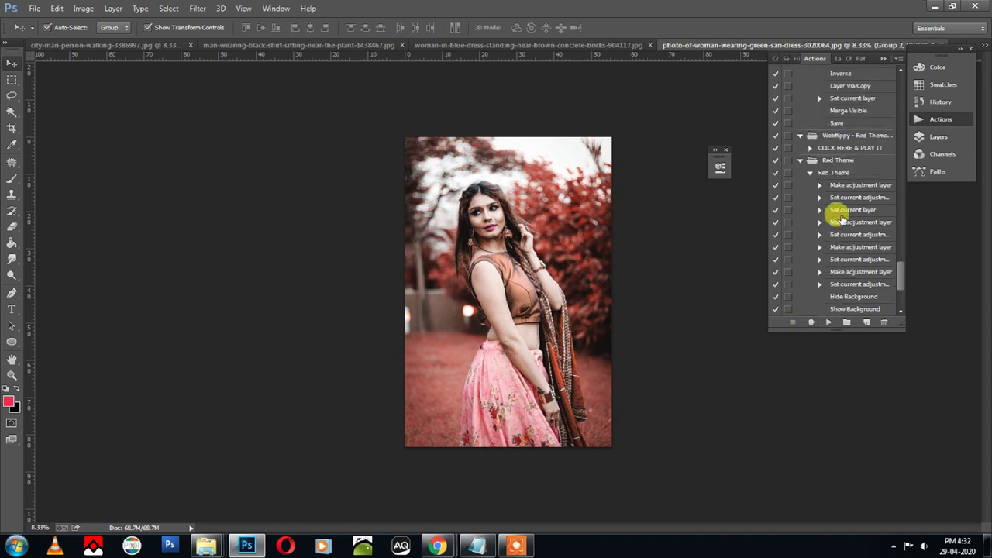
{"action": "left_click", "coordinate": [810, 174]}
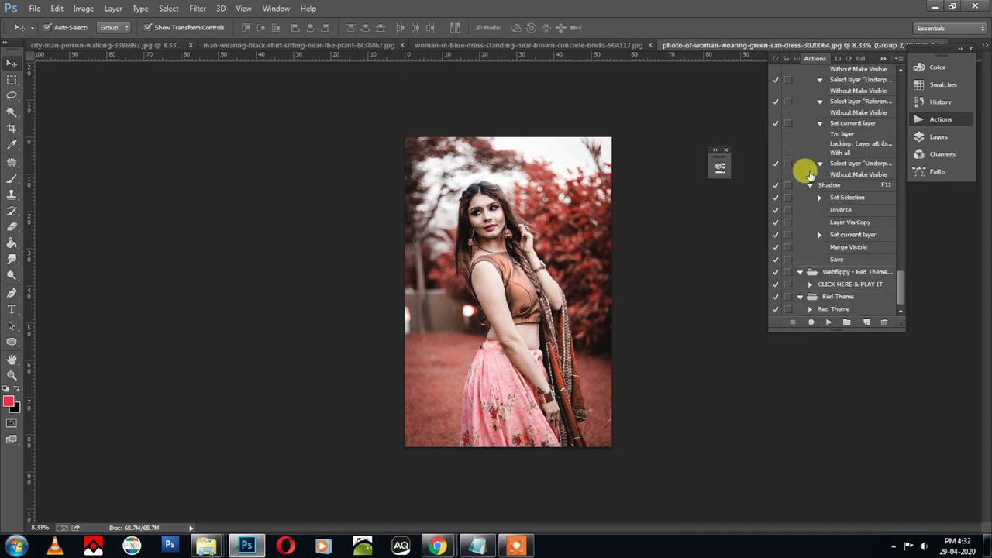
{"action": "left_click", "coordinate": [828, 309]}
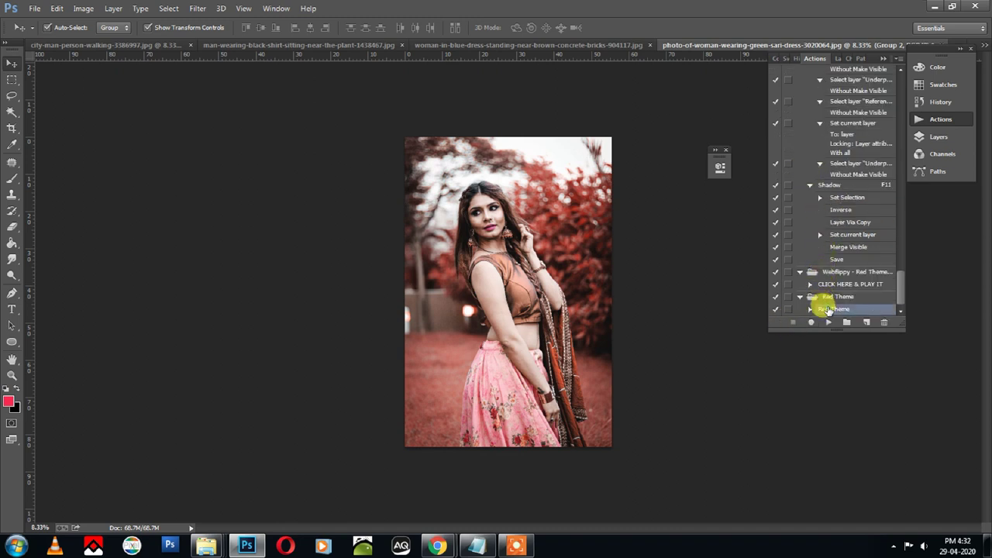
{"action": "left_click", "coordinate": [604, 46]}
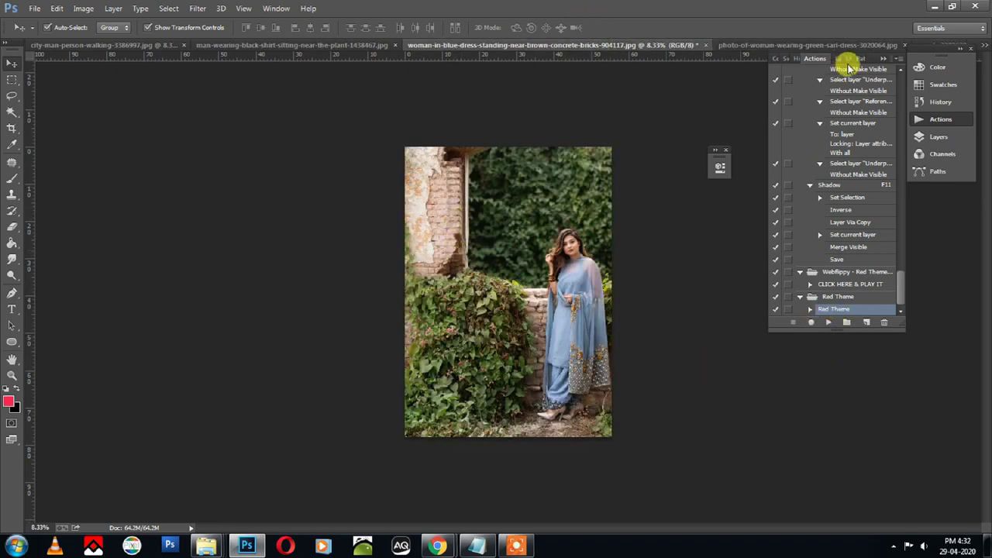
Step: Play Red Theme on the blue-dress, black-shirt and walking-man photos
{"action": "left_click", "coordinate": [827, 322]}
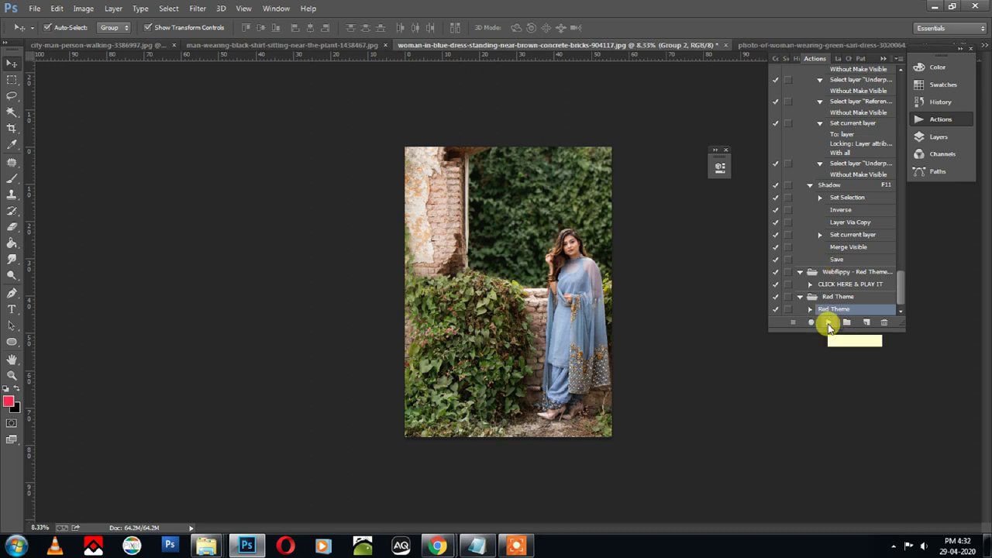
{"action": "left_click", "coordinate": [278, 44]}
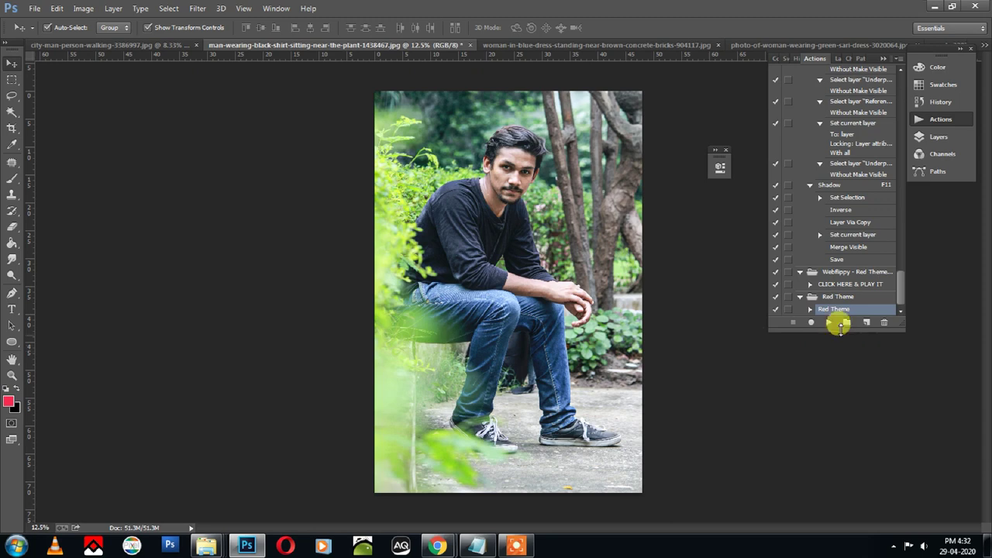
{"action": "left_click", "coordinate": [828, 322]}
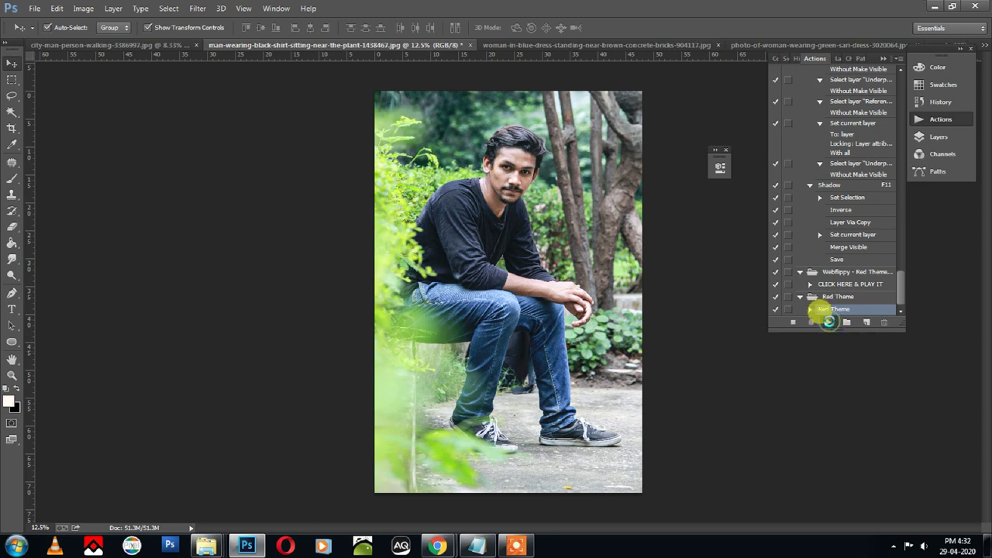
{"action": "left_click", "coordinate": [51, 44]}
{"action": "left_click", "coordinate": [829, 322]}
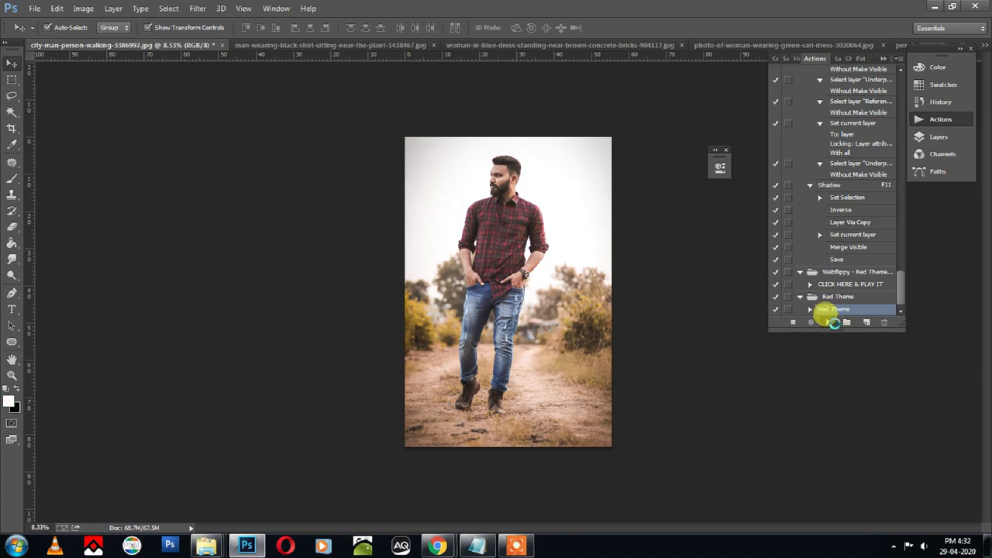
Step: Play Red Theme on the couple photo and start lowering its Group 2 opacity
{"action": "key", "text": "ctrl+Tab"}
{"action": "key", "text": "ctrl+Tab"}
{"action": "key", "text": "ctrl+Tab"}
{"action": "key", "text": "ctrl+Tab"}
{"action": "key", "text": "ctrl+Tab"}
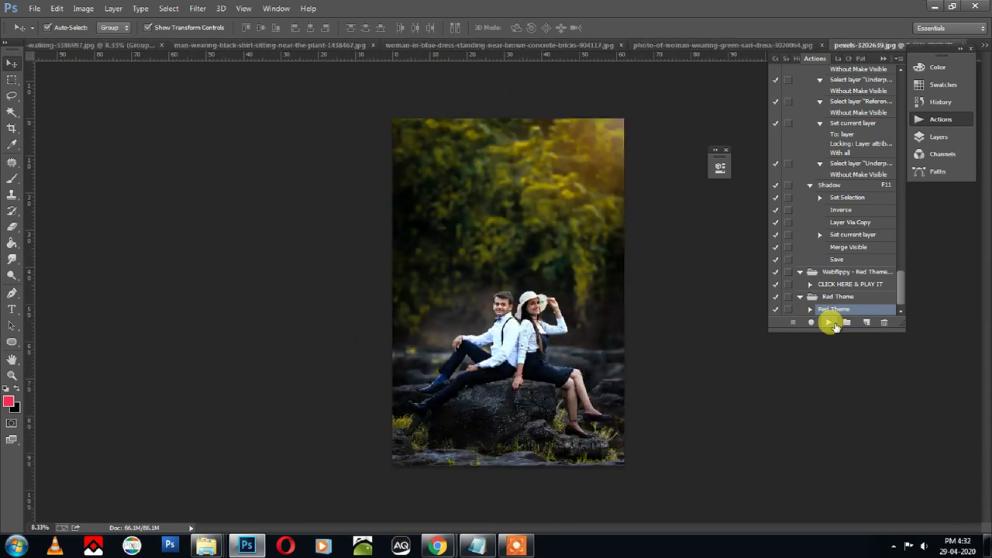
{"action": "left_click", "coordinate": [829, 322]}
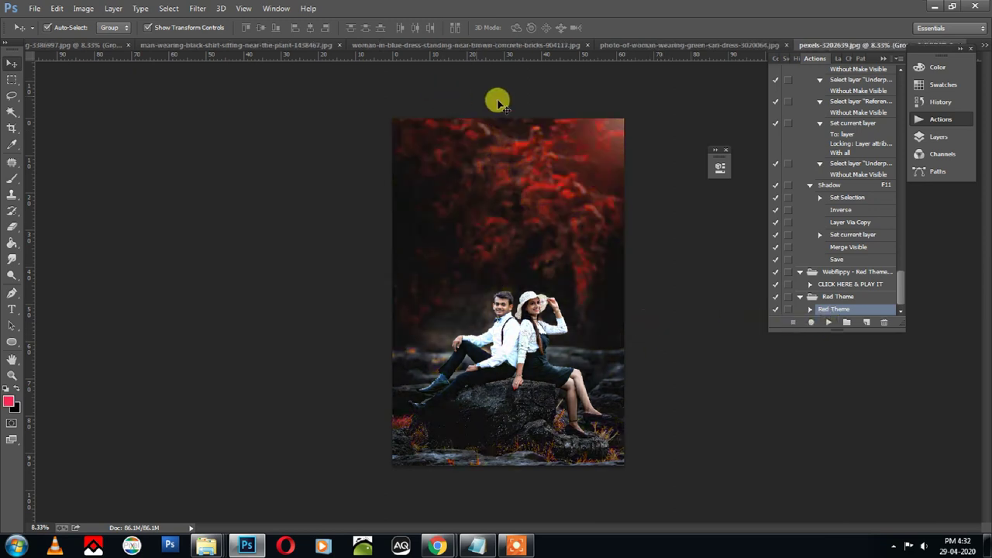
{"action": "left_click", "coordinate": [827, 58]}
{"action": "left_click", "coordinate": [898, 89]}
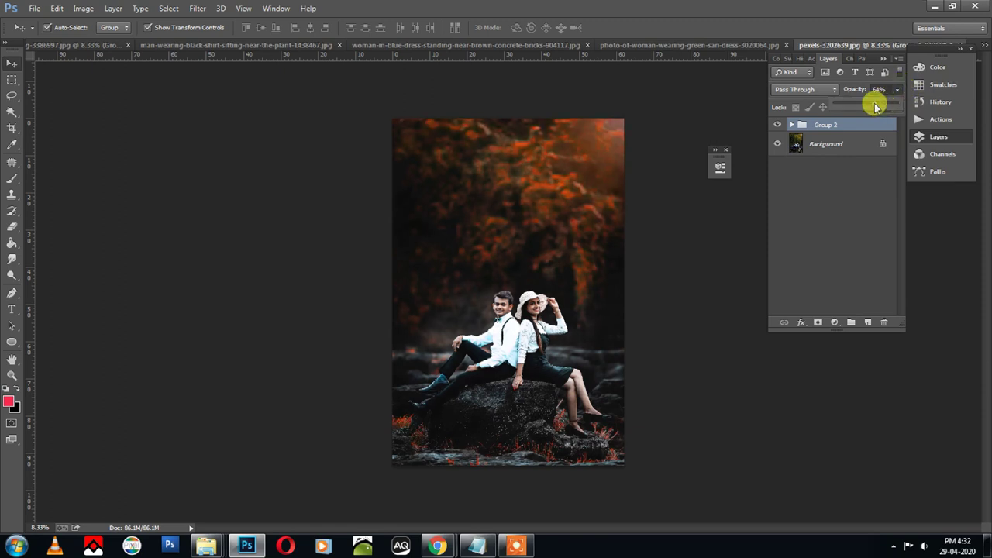
{"action": "left_click_drag", "start_coordinate": [864, 105], "coordinate": [903, 104]}
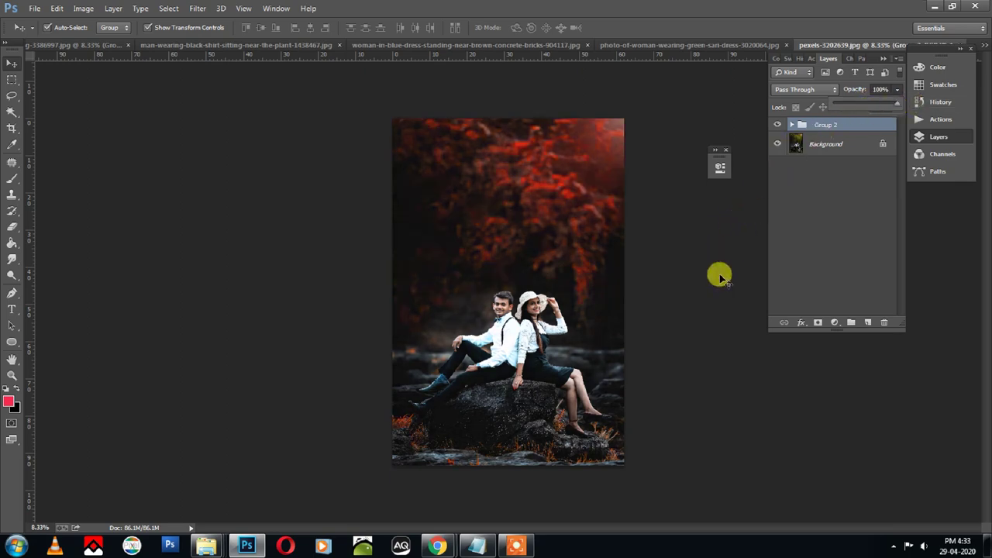